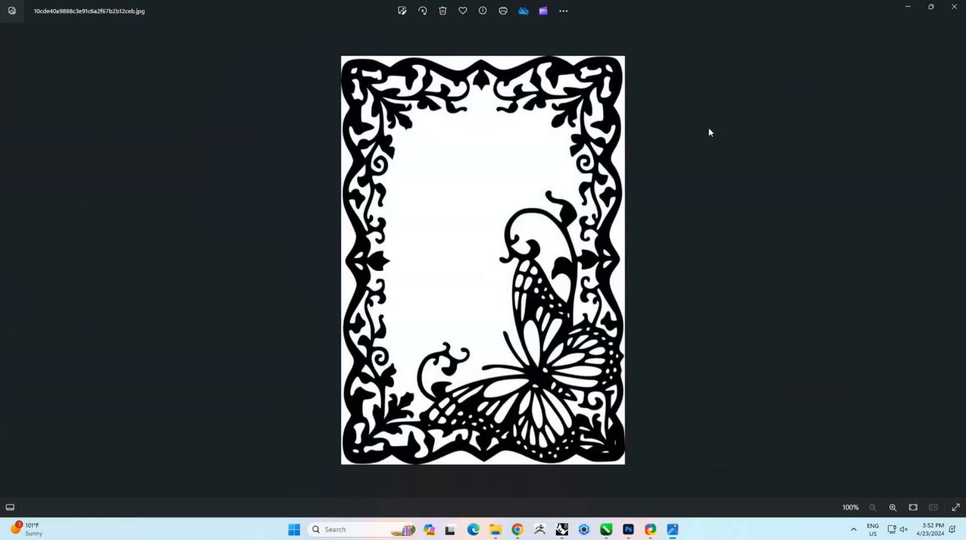
Step: Close the photo viewer and open the butterfly frame JPG in Photoshop
left_click(954, 7)
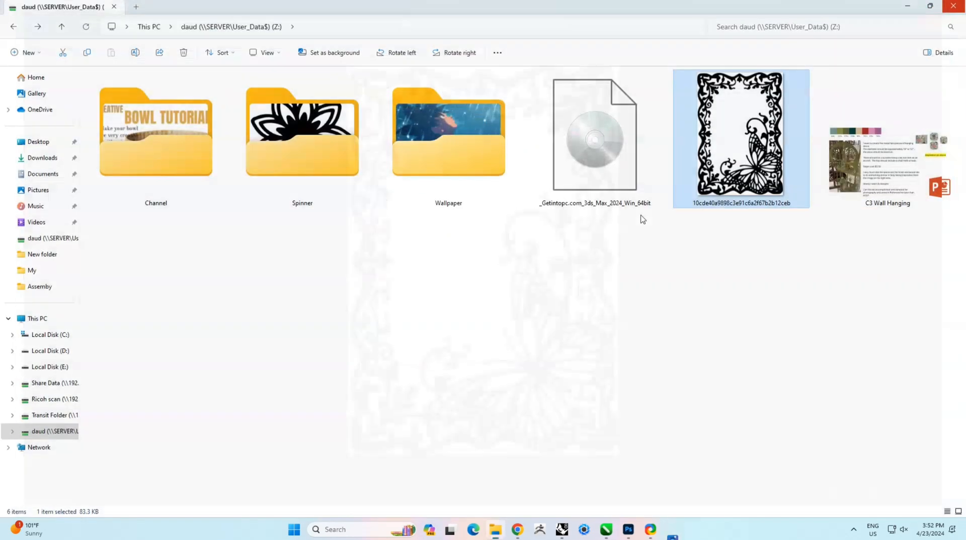
left_click_drag(714, 176, 464, 95)
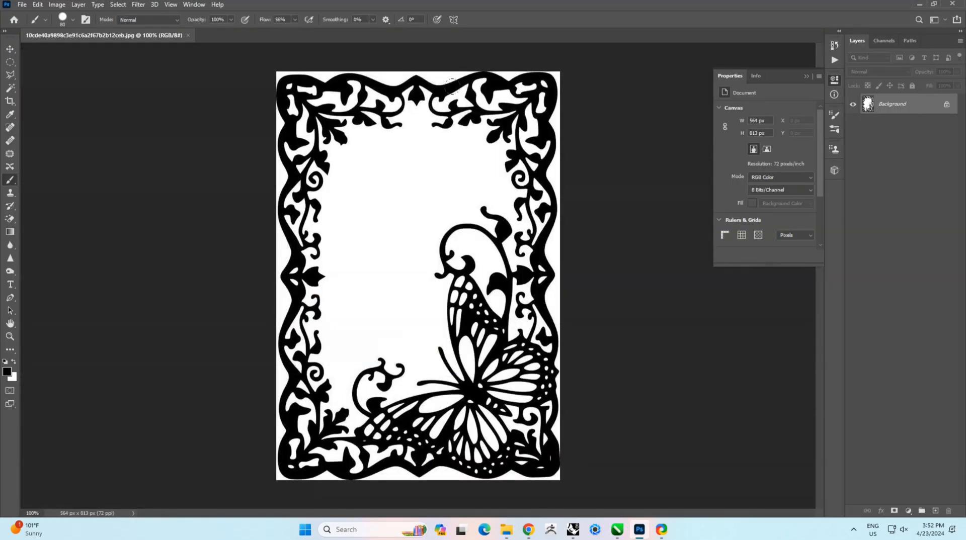
Step: Set the image resolution to 600 pixels per inch with resampling on
left_click(462, 244, "ctrl")
left_click(462, 244, "ctrl")
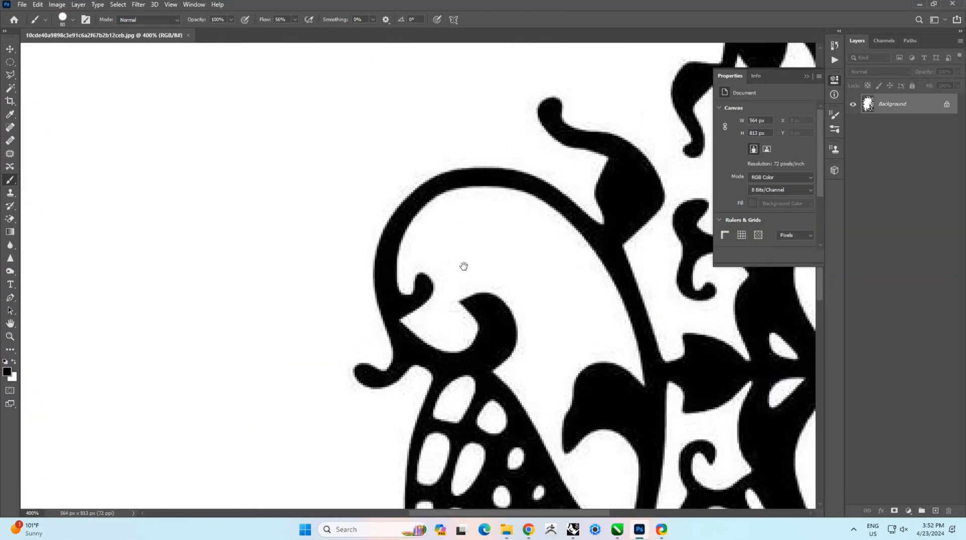
left_click(485, 349, "ctrl")
left_click(484, 349, "ctrl+alt")
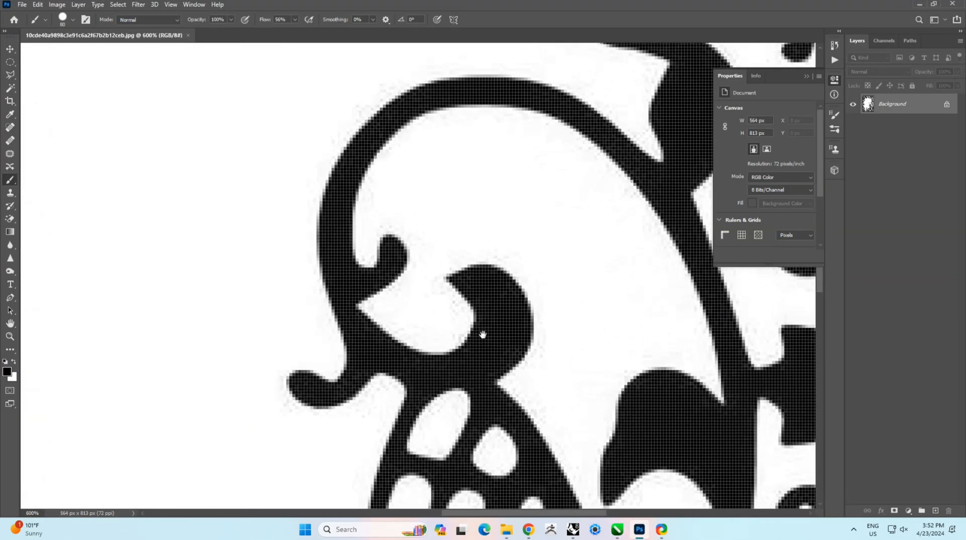
right_click(484, 336)
left_click(491, 339)
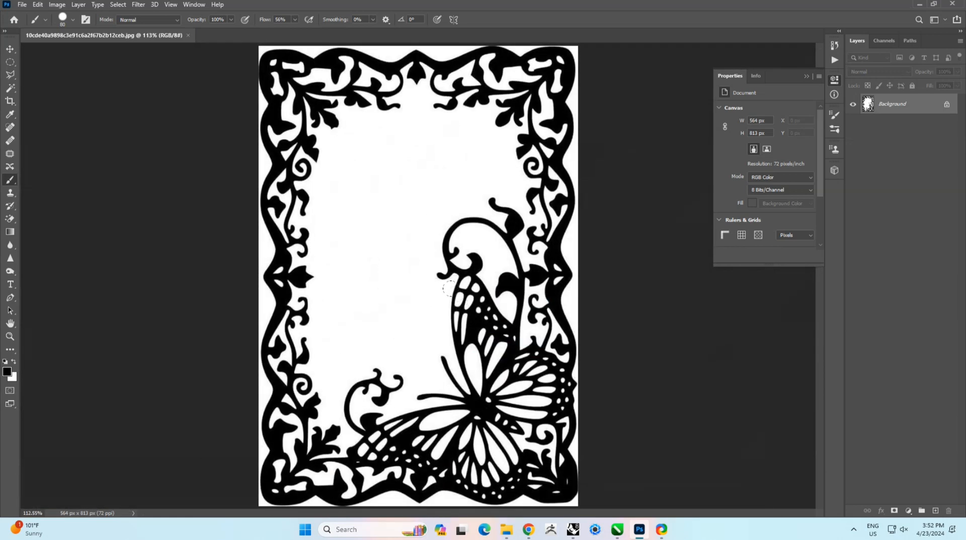
left_click(57, 4)
left_click(76, 80)
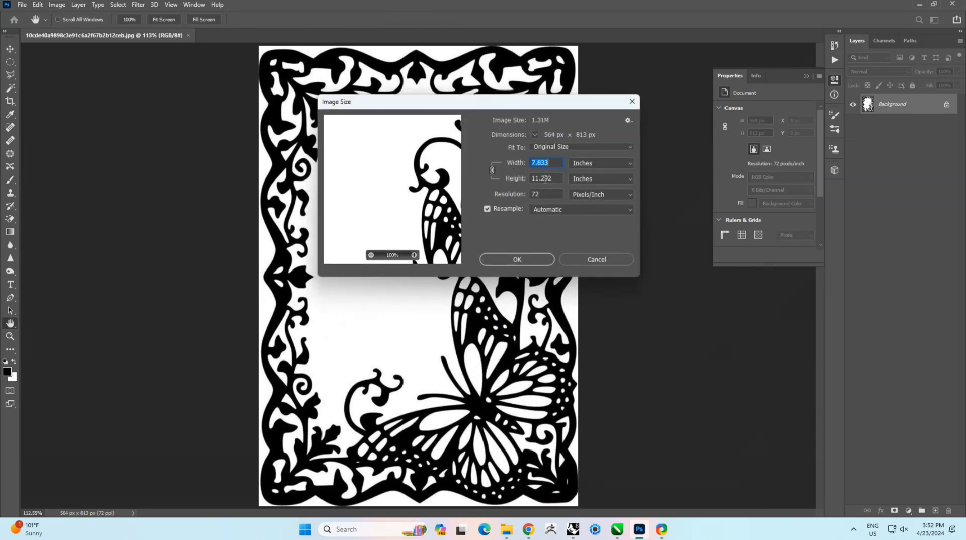
left_click(546, 193)
type("600")
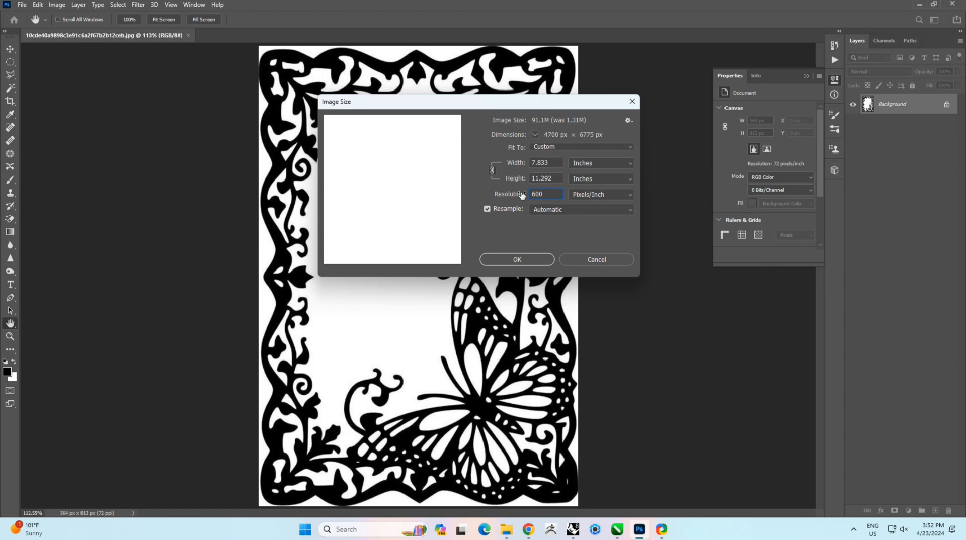
left_click(523, 259)
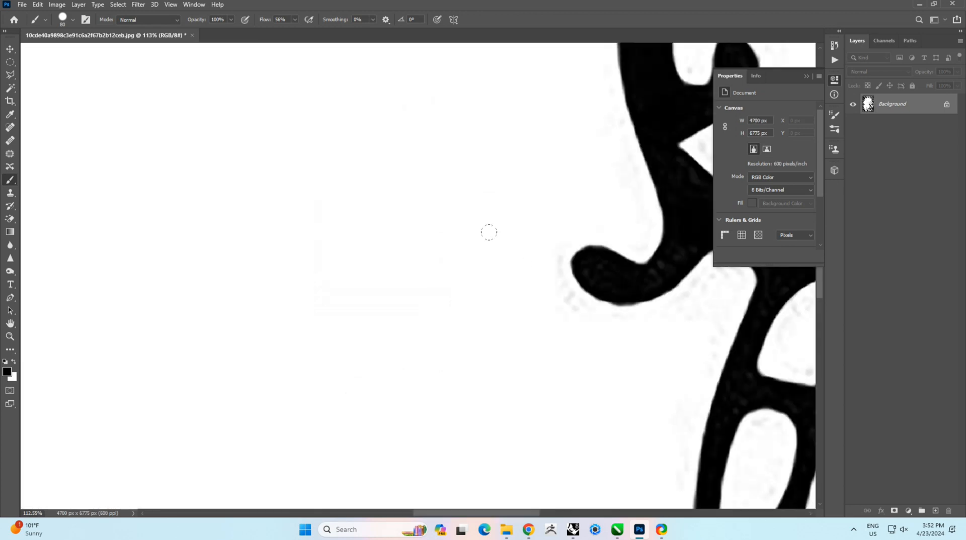
Step: Apply a Gaussian Blur with a radius of 10.0 pixels to the image
right_click(502, 248)
left_click(509, 251)
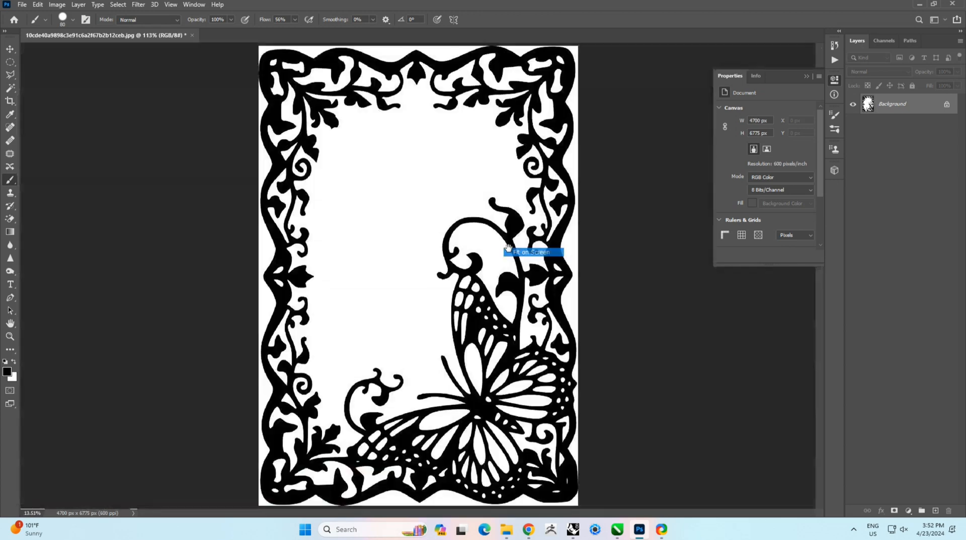
left_click(452, 271, "ctrl")
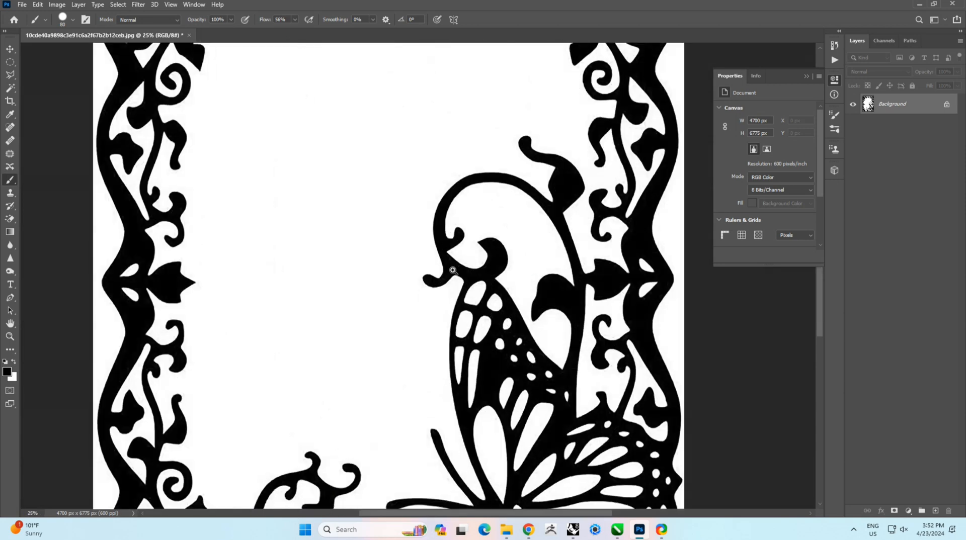
left_click(153, 179, "ctrl")
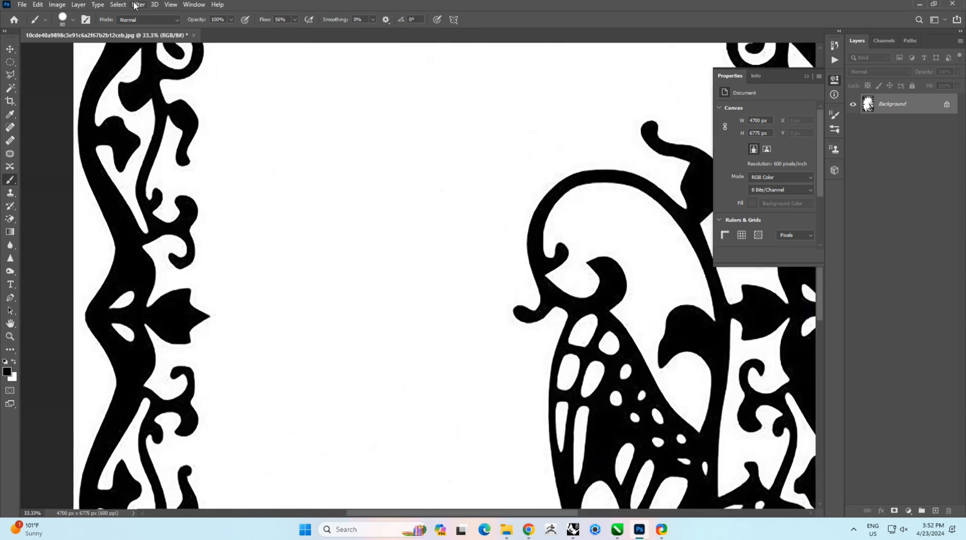
left_click(135, 5)
left_click(118, 5)
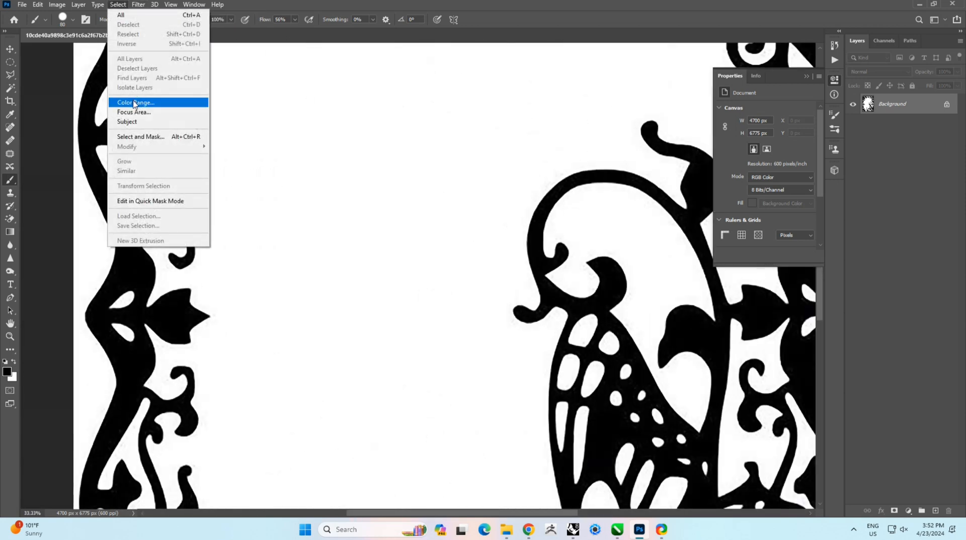
mouse_move(139, 4)
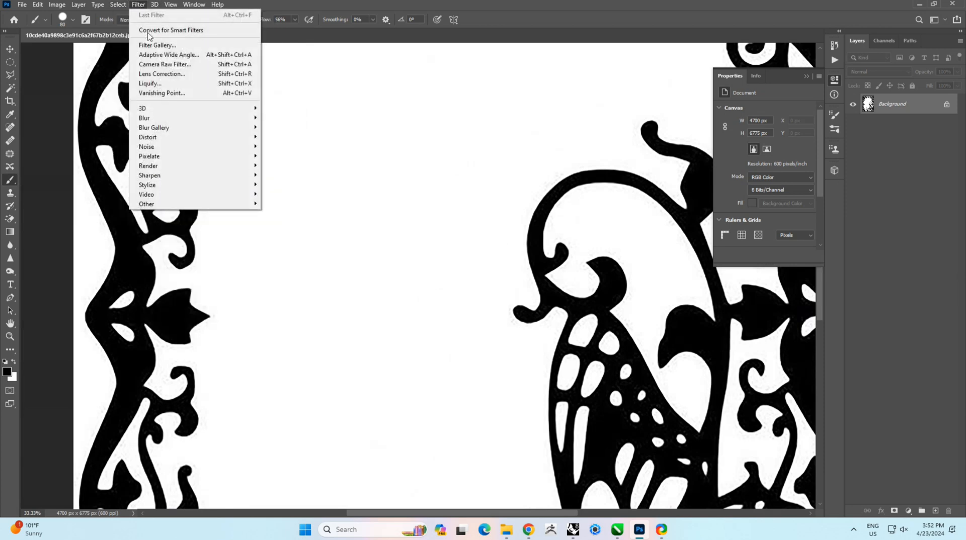
mouse_move(182, 119)
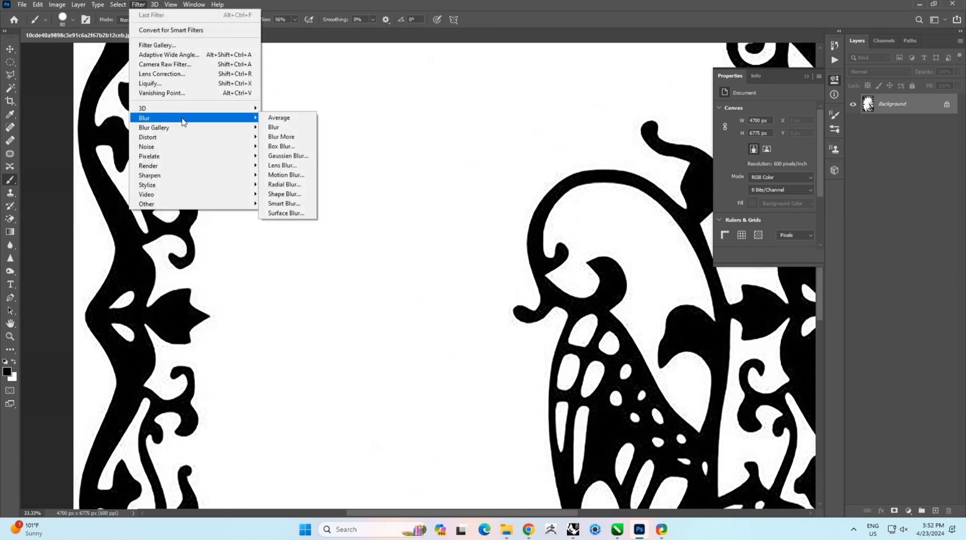
left_click(283, 161)
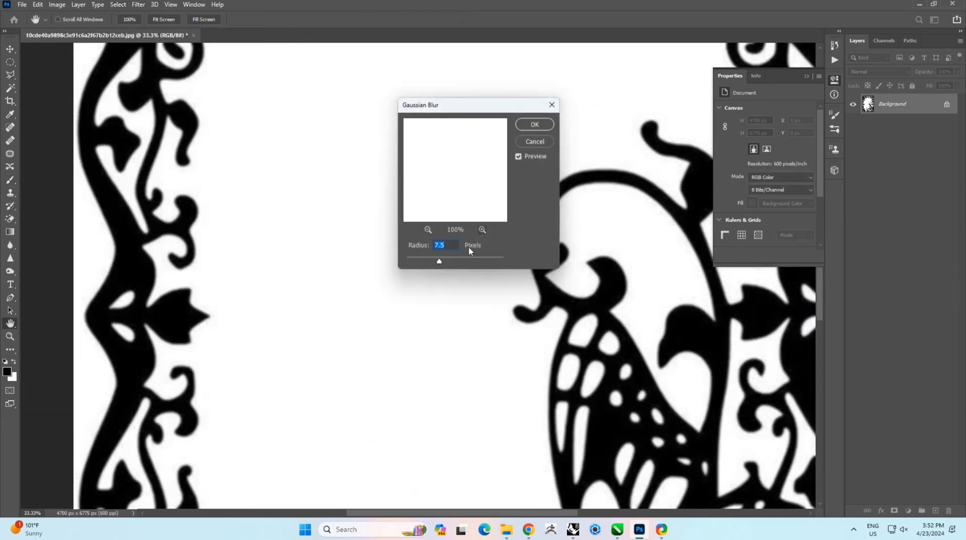
left_click_drag(440, 262, 445, 262)
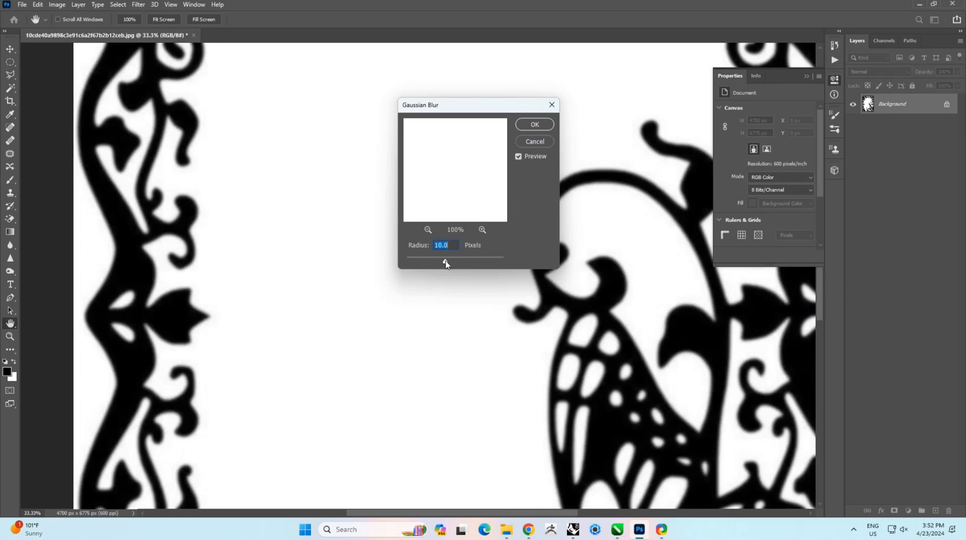
left_click(536, 126)
key("b")
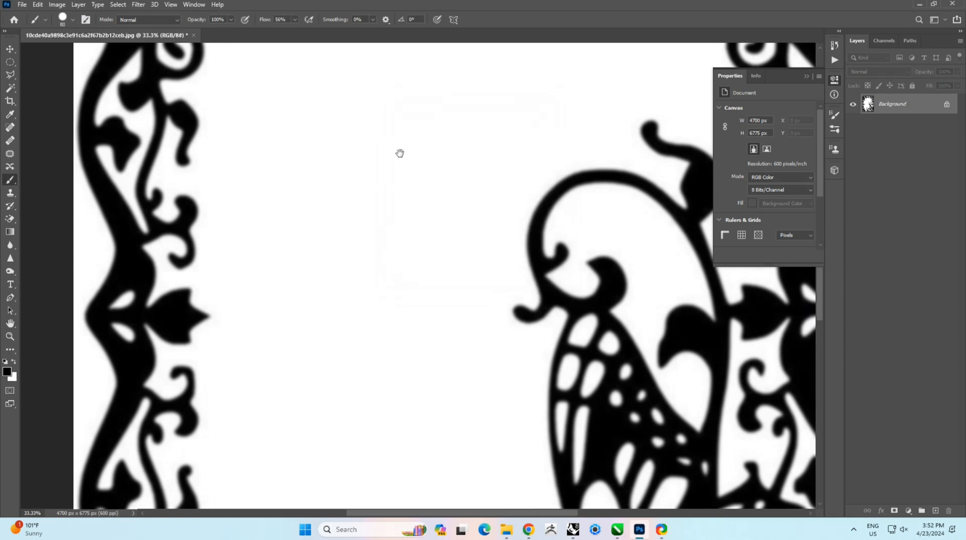
Step: Add a Curves adjustment layer and pull the input sliders together near 121 to make crisp black-and-white edges
right_click(399, 153)
left_click(410, 159)
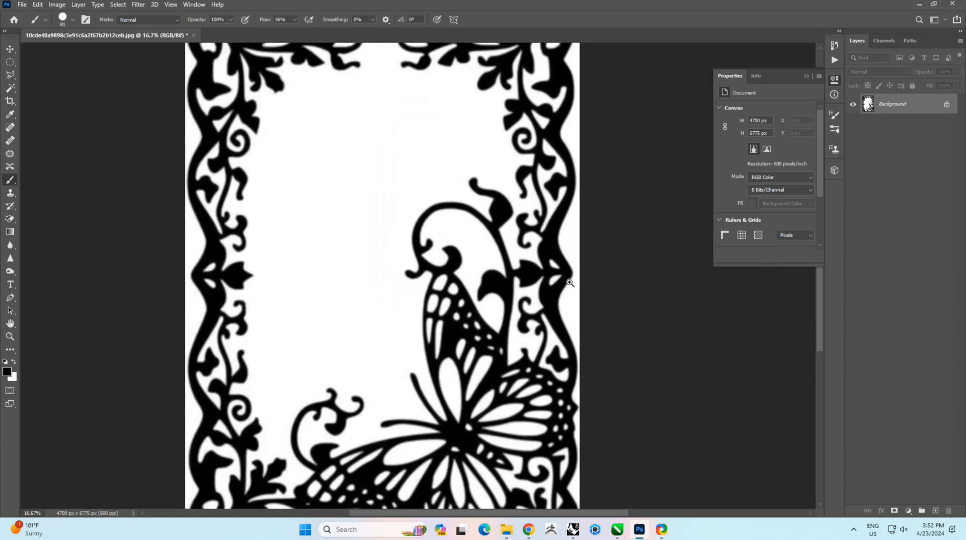
left_click(570, 282)
left_click_drag(439, 377, 453, 286)
left_click(509, 235, "alt")
left_click(508, 235, "alt")
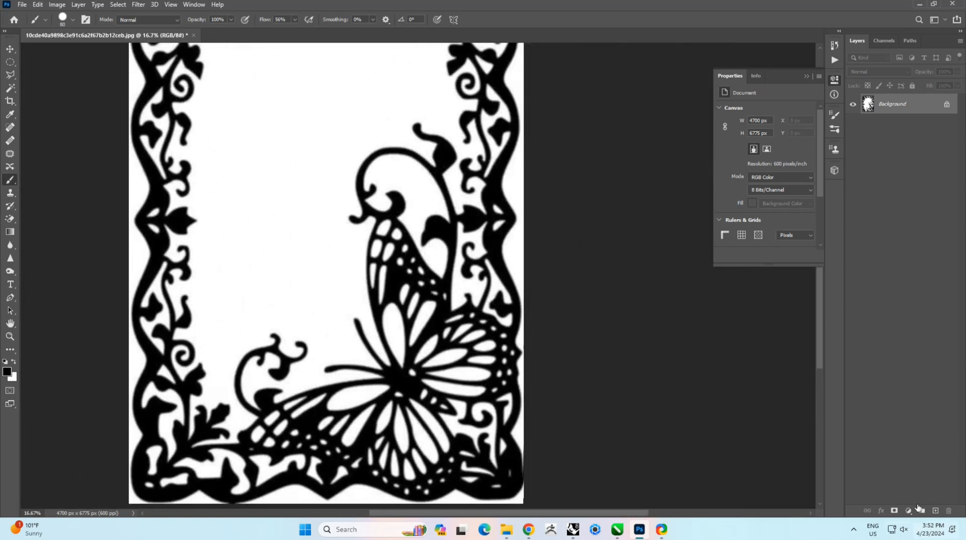
left_click(909, 515)
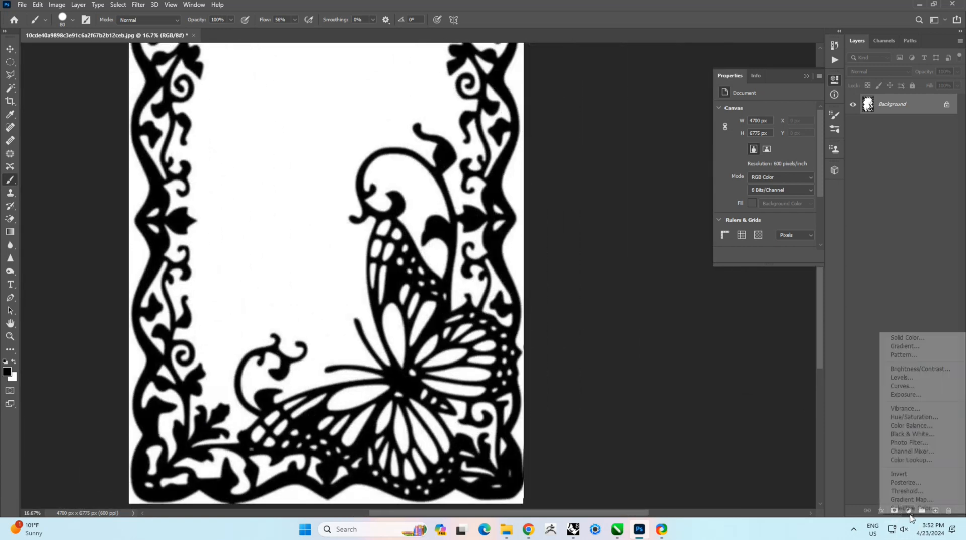
left_click(911, 390)
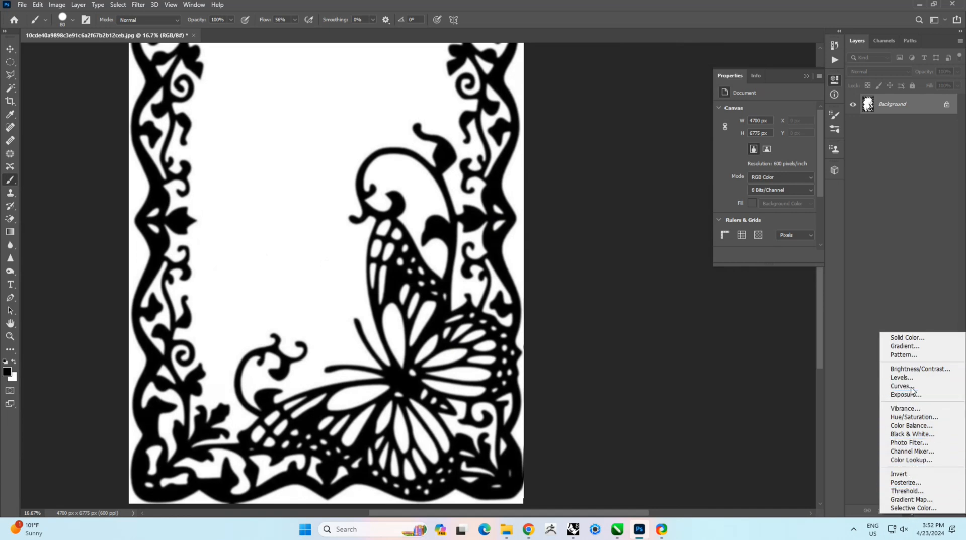
left_click_drag(808, 205, 774, 205)
left_click(336, 213, "ctrl")
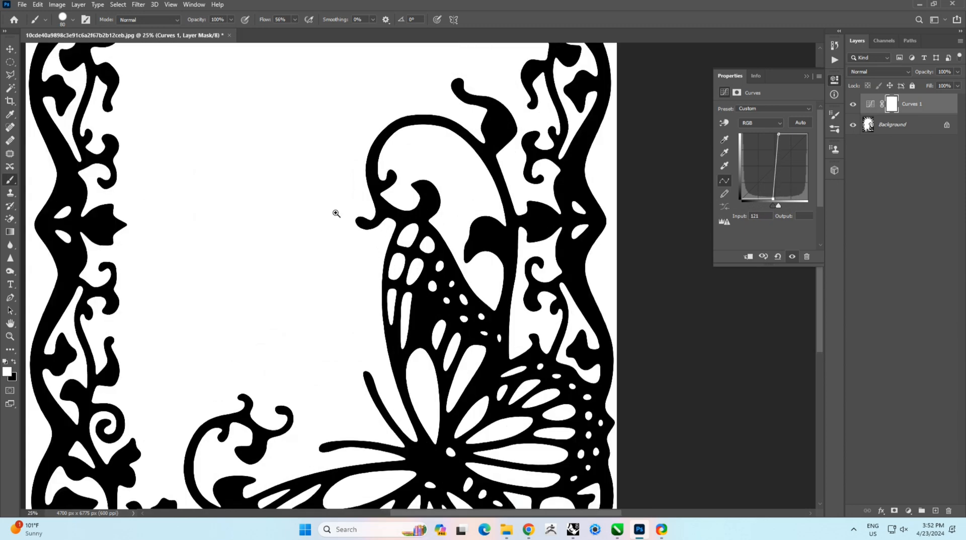
Step: Merge the Curves layer down into the Background and save the JPEG at quality 12 Maximum
left_click(531, 309, "ctrl")
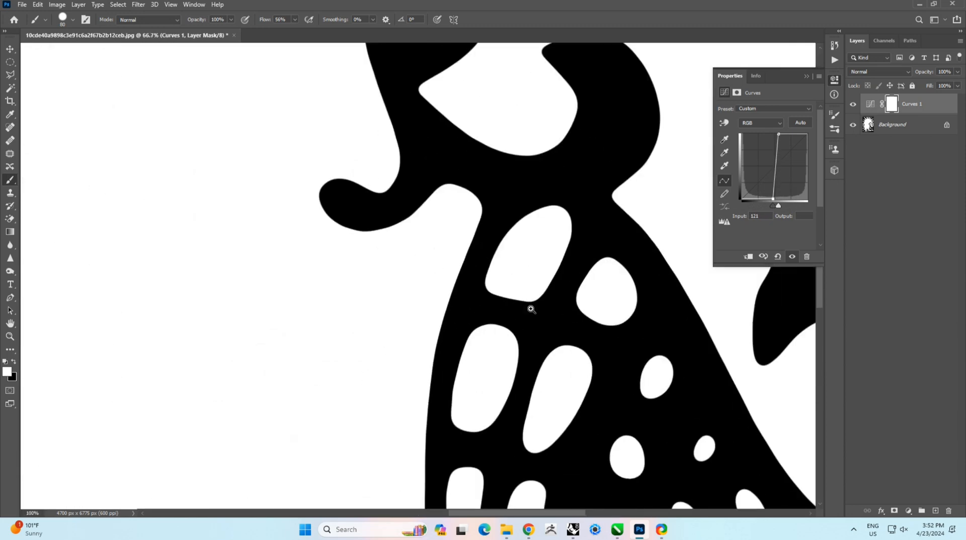
left_click(530, 309, "ctrl")
right_click(488, 283)
left_click(501, 286)
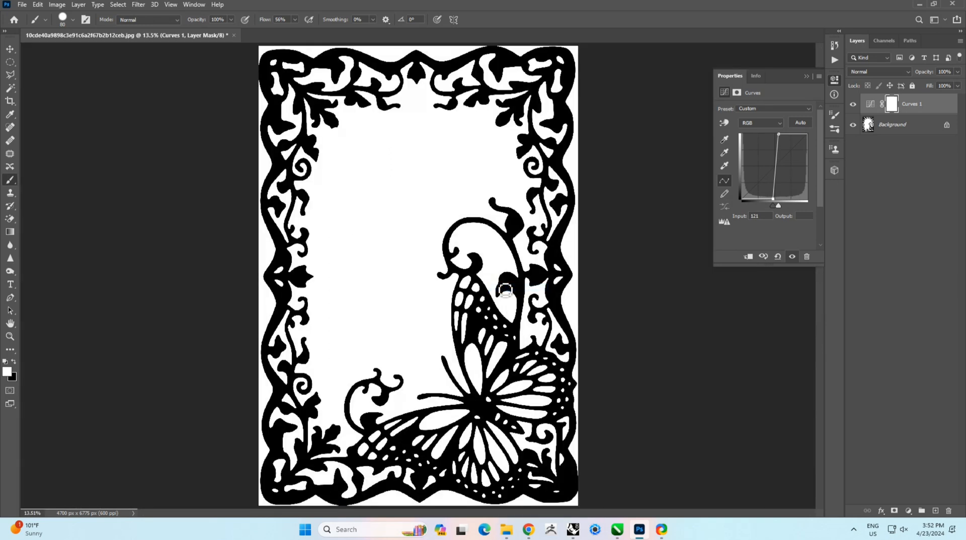
left_click(909, 143)
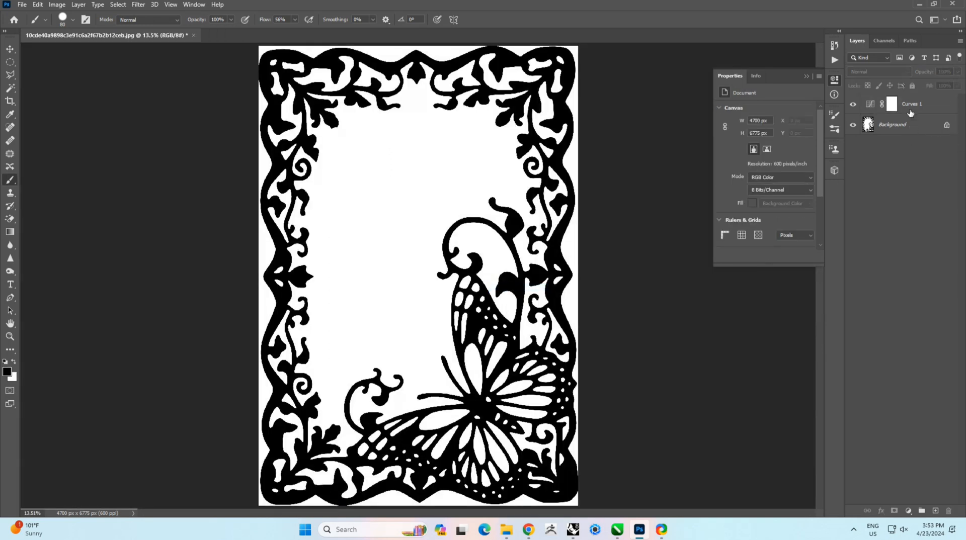
left_click(911, 112)
left_click(914, 126, "shift")
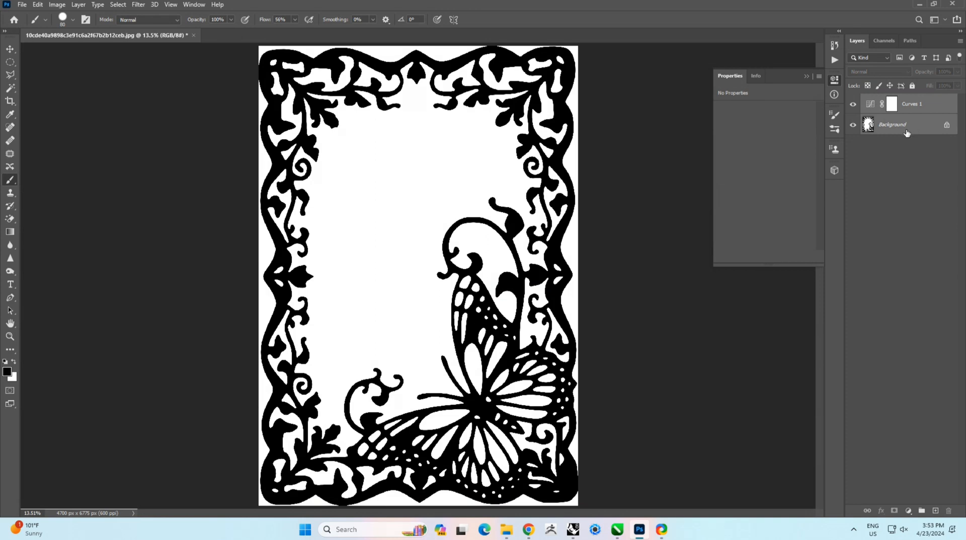
key("ctrl+e")
key("ctrl+s")
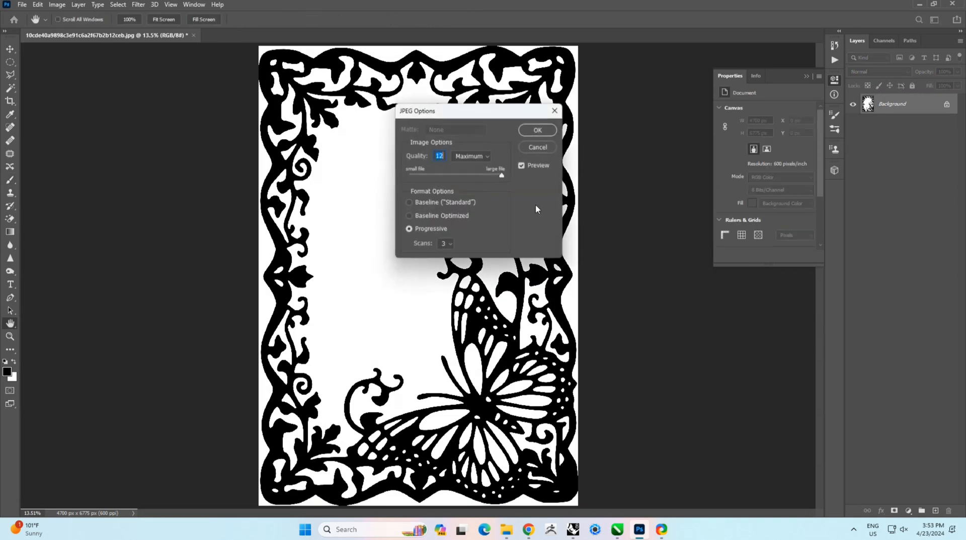
left_click(538, 130)
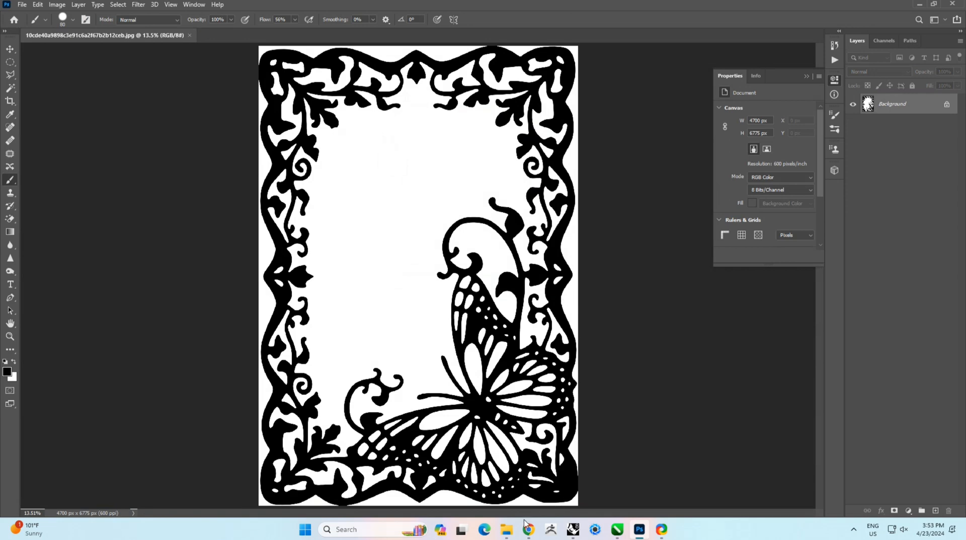
Step: Import the saved frame image into the blank CorelDRAW document and center it on the page
left_click(617, 529)
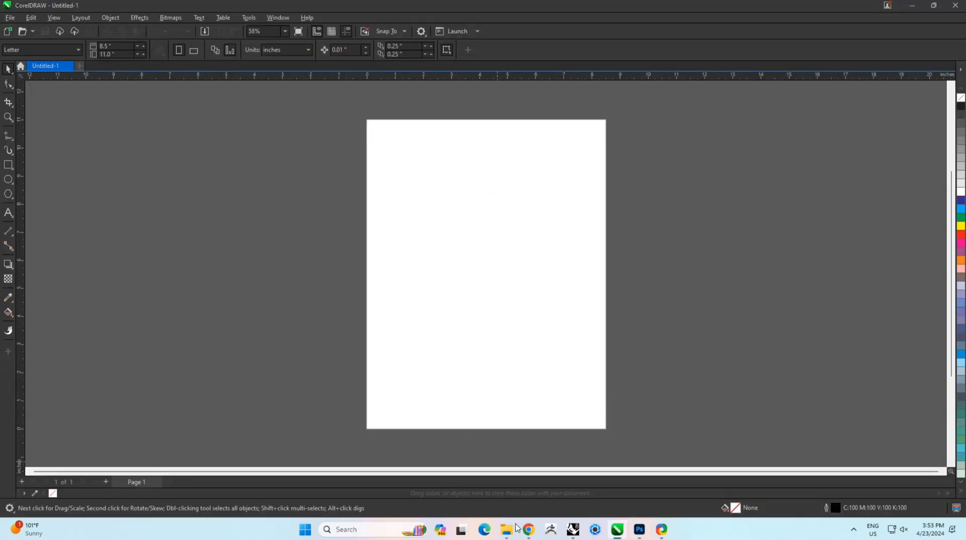
left_click(514, 530)
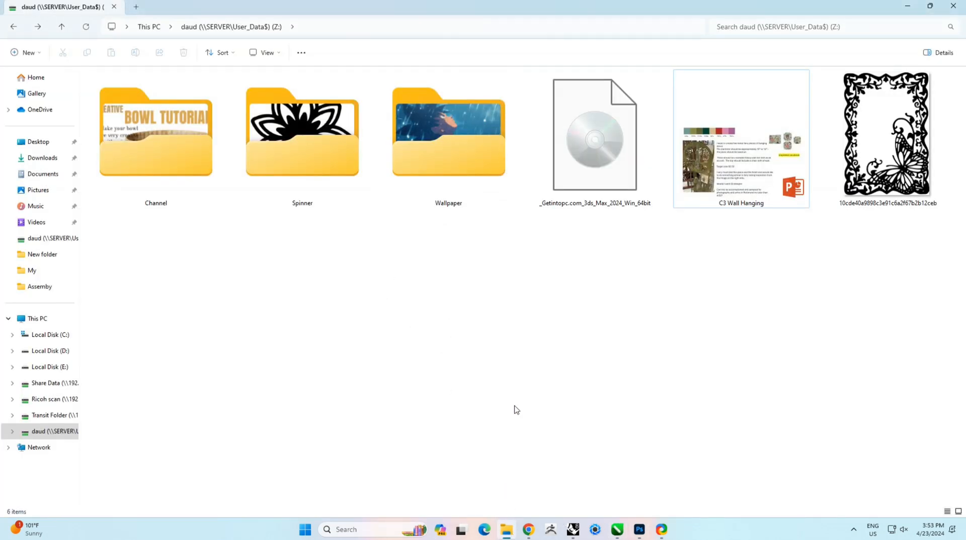
left_click_drag(868, 166, 537, 313)
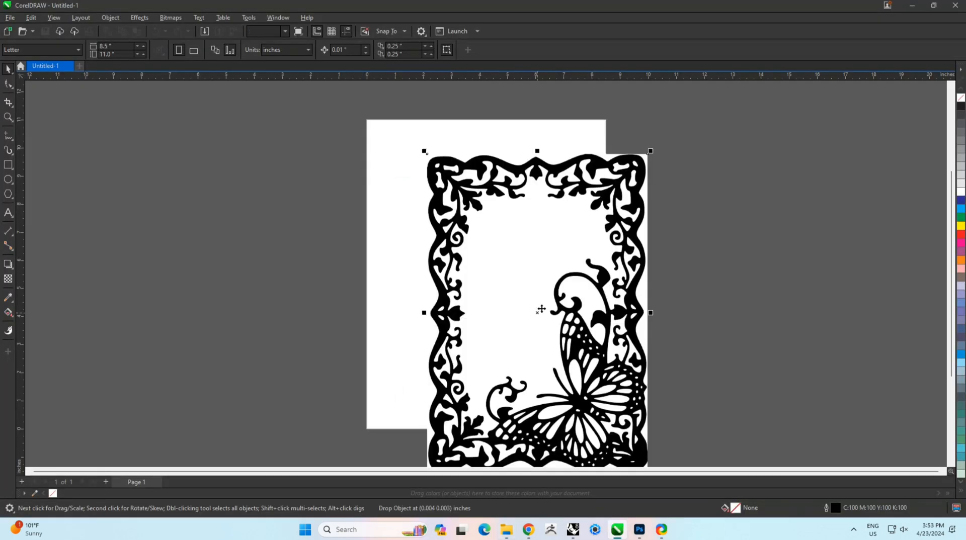
key("p")
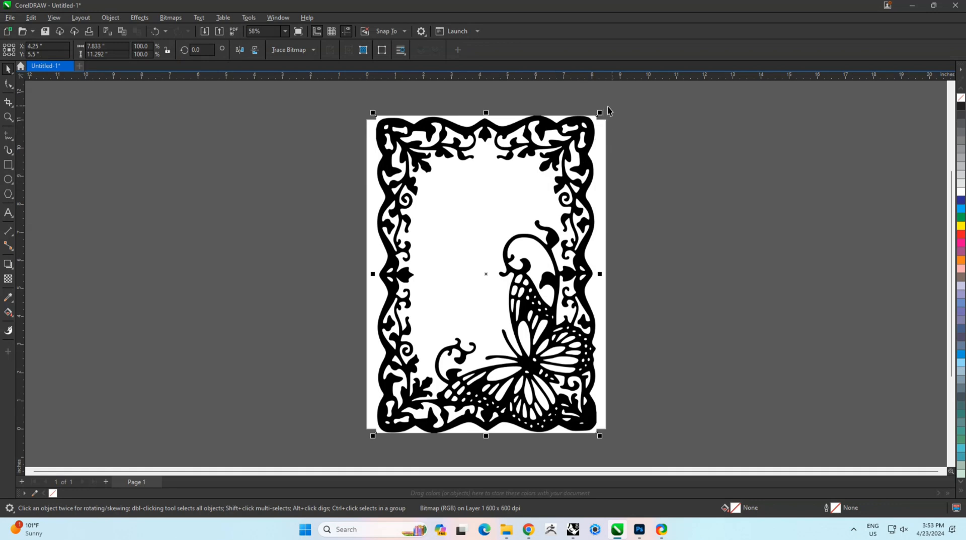
Step: Scale the bitmap down to about 30.9%, roughly 2.4 by 3.5 inches
left_click_drag(600, 112, 582, 222, "shift")
scroll(520, 317, "up", 3)
scroll(442, 265, "up", 4)
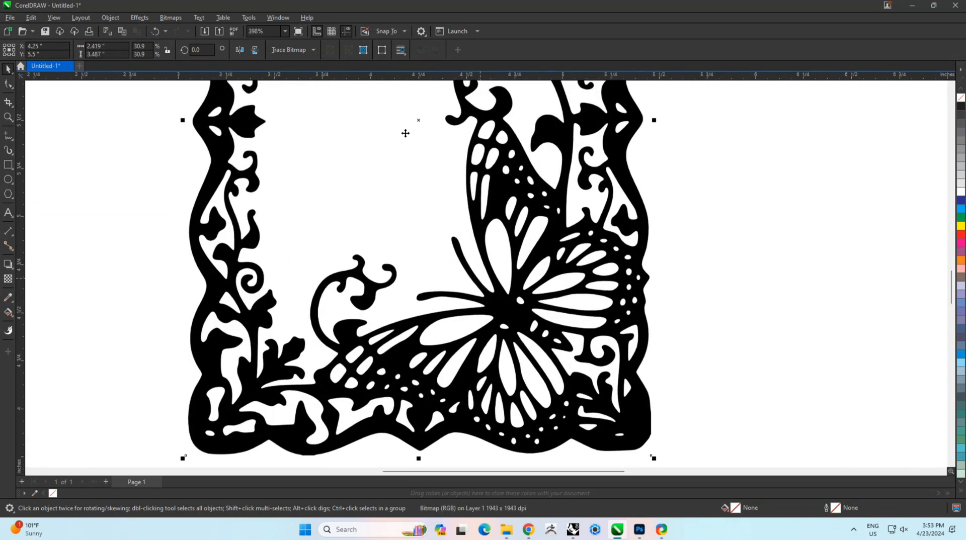
Step: Trace the bitmap with Outline Trace using the High Quality Image preset, accepting the default PowerTRACE settings
left_click(314, 50)
mouse_move(308, 88)
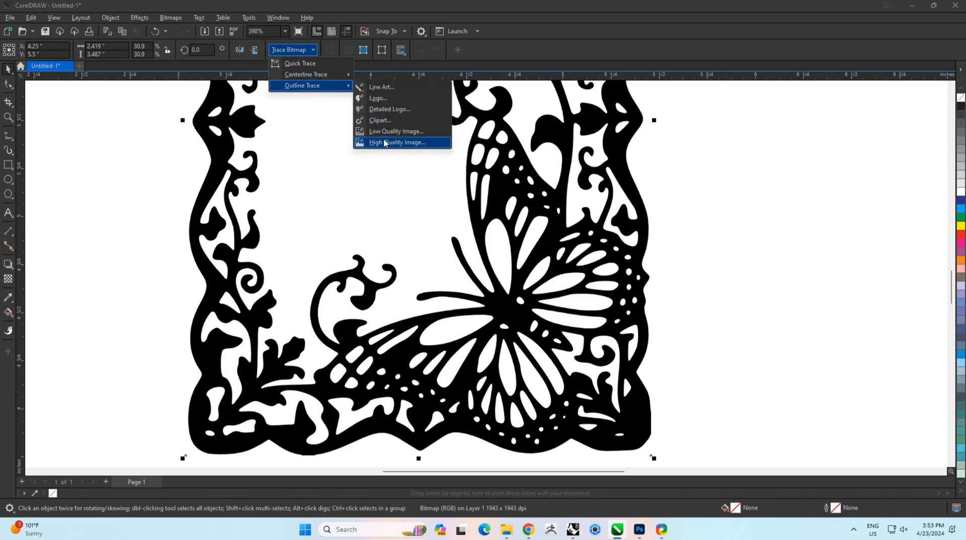
left_click(415, 144)
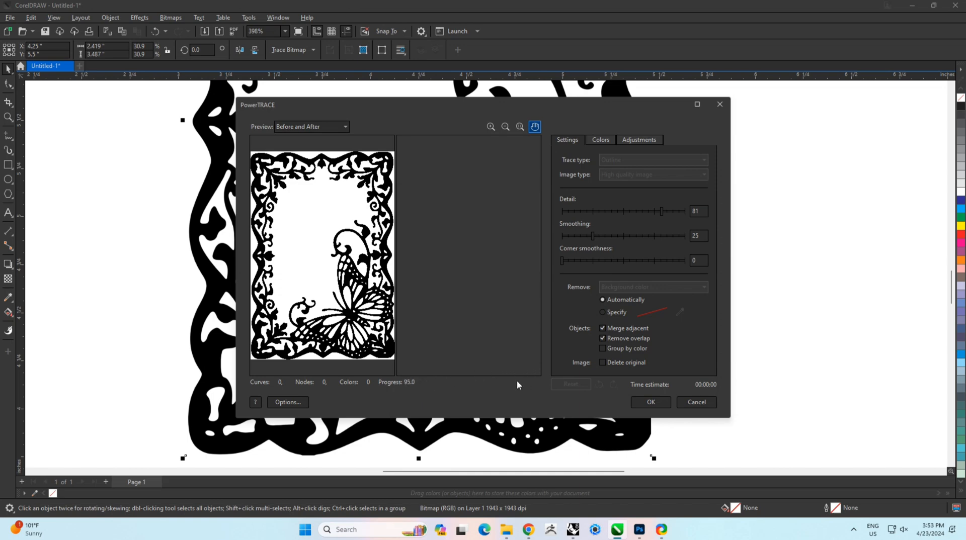
left_click(648, 402)
scroll(259, 285, "down", 3)
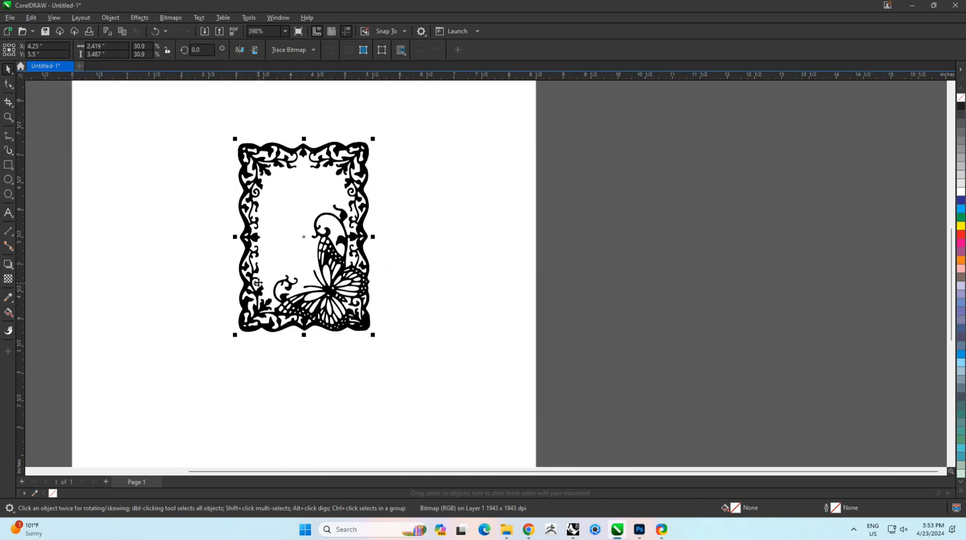
Step: Move the traced result off the page and delete the original bitmap
left_click_drag(259, 217, 677, 221)
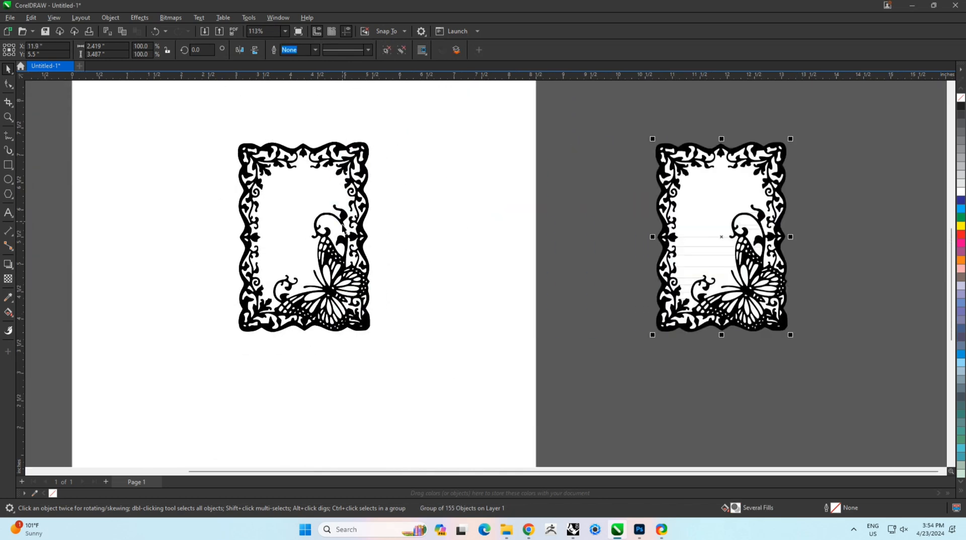
left_click(342, 228)
key("Delete")
Step: Scale the traced group up to about 280.9%, roughly 6.8 by 9.8 inches, and reposition it
middle_click_drag(753, 232, 413, 279)
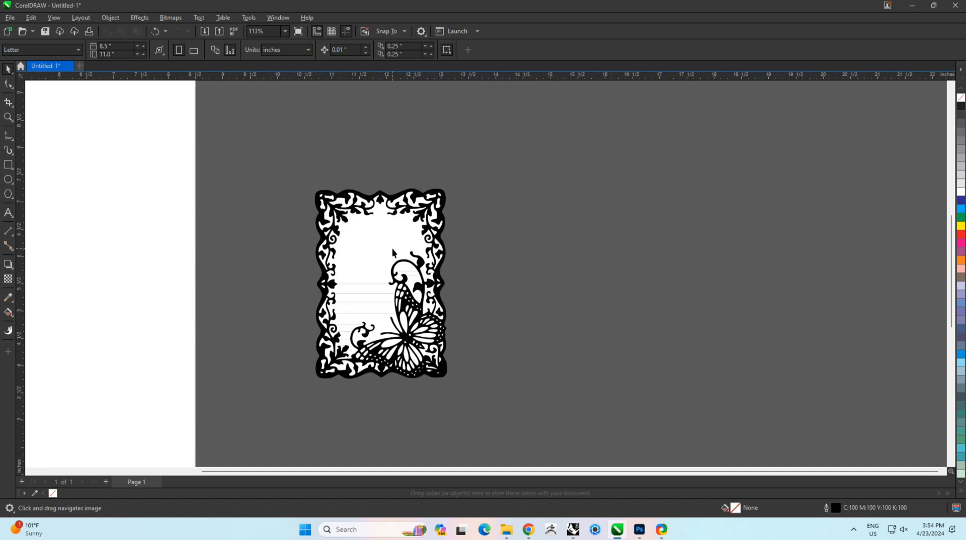
left_click(428, 221)
scroll(432, 218, "down", 2)
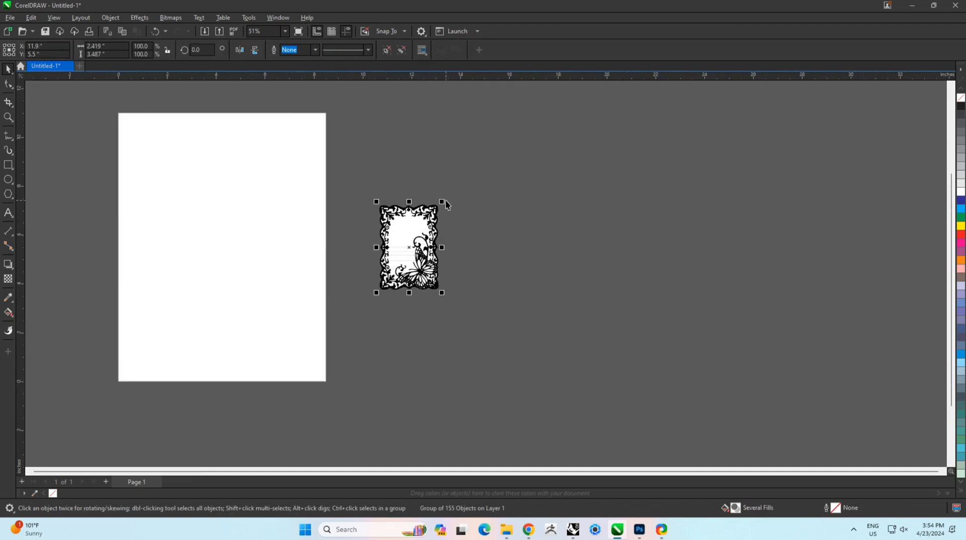
left_click_drag(445, 202, 573, 123, "shift")
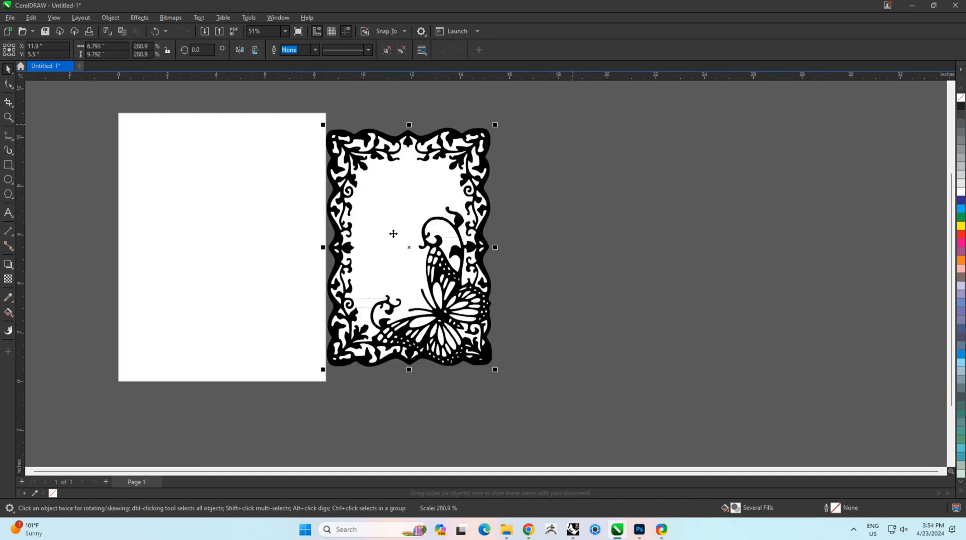
left_click_drag(393, 234, 469, 234)
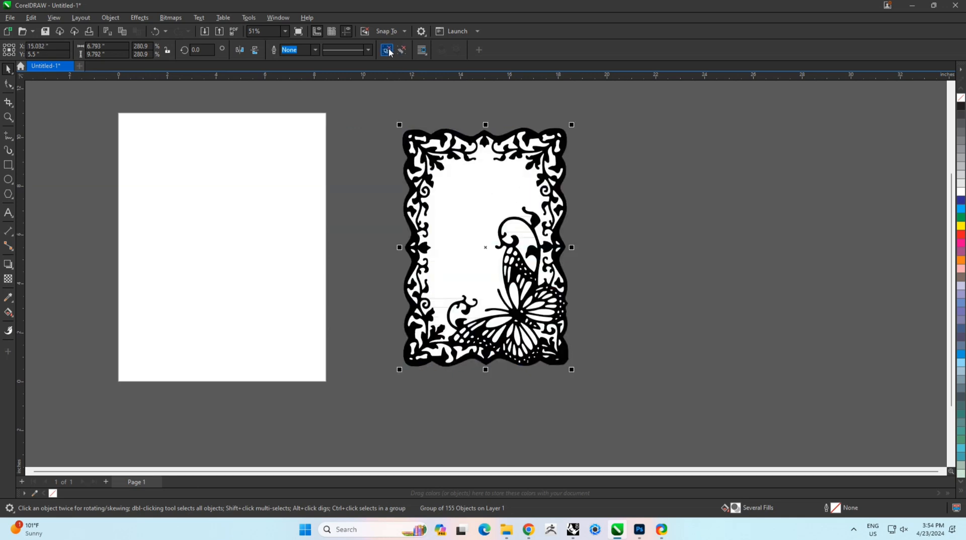
Step: Ungroup the traced objects
left_click(389, 54)
scroll(484, 185, "up", 2)
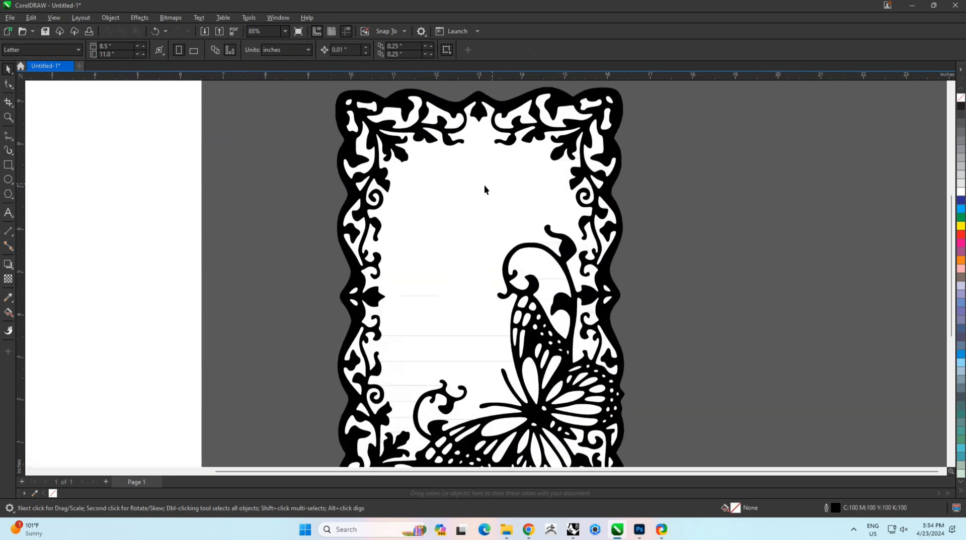
left_click(453, 189)
key("Escape")
Step: Select and delete the white background pieces inside the traced frame
scroll(400, 115, "up", 2)
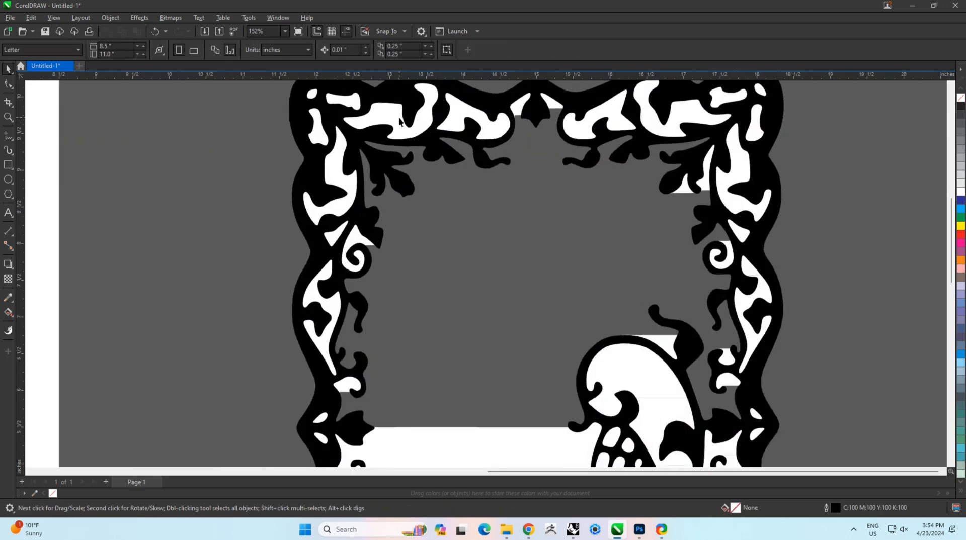
scroll(410, 206, "down", 1)
left_click_drag(321, 129, 721, 320)
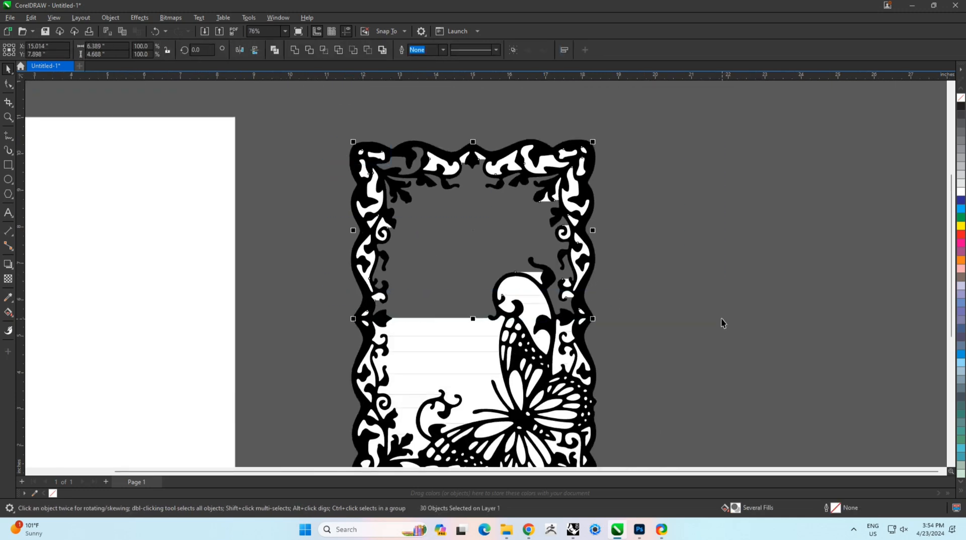
key("Delete")
middle_click_drag(481, 286, 498, 204)
mouse_move(317, 182)
left_mouse_down()
mouse_move(436, 254)
mouse_move(834, 443)
left_mouse_up()
key("Delete")
Step: Use the Smart Fill tool inside the traced frame to create a single filled shape
scroll(545, 404, "up", 2)
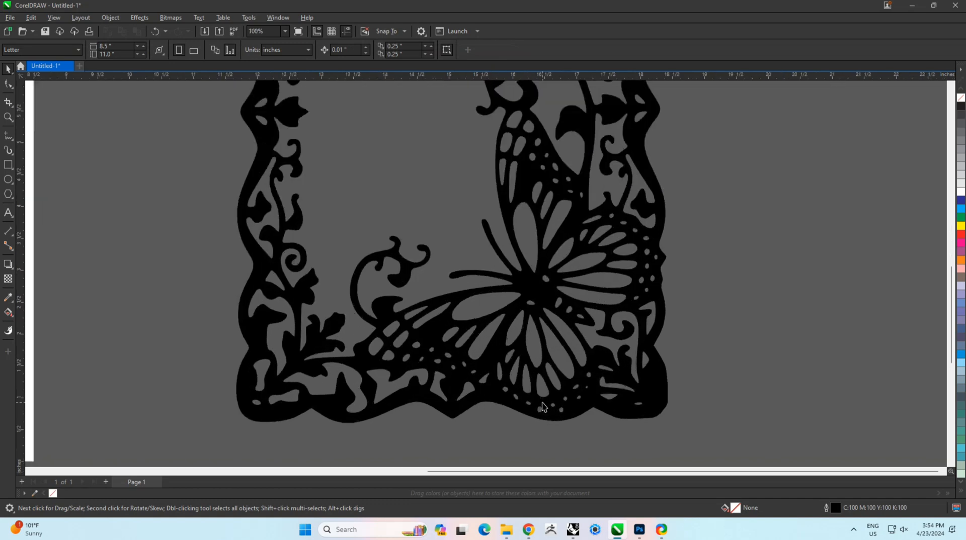
left_click(13, 317)
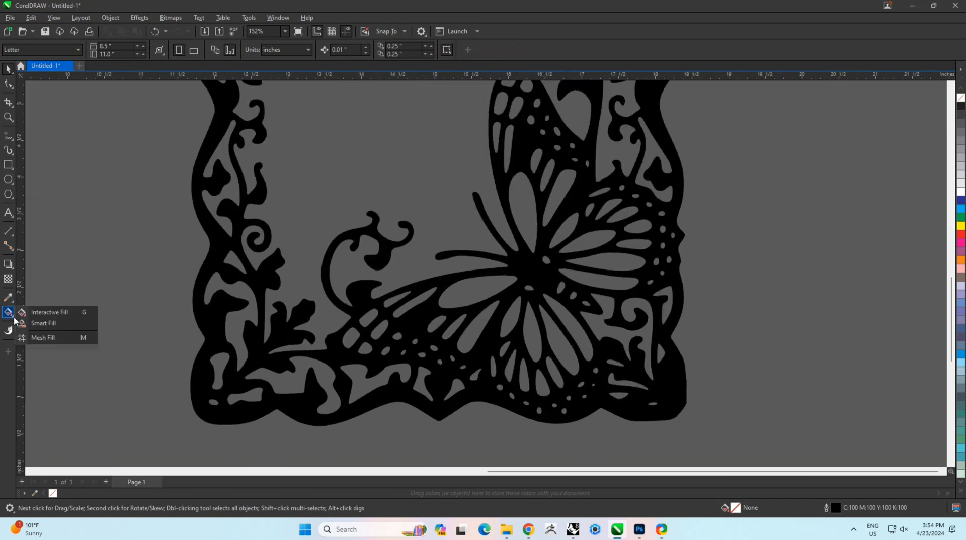
left_click(48, 326)
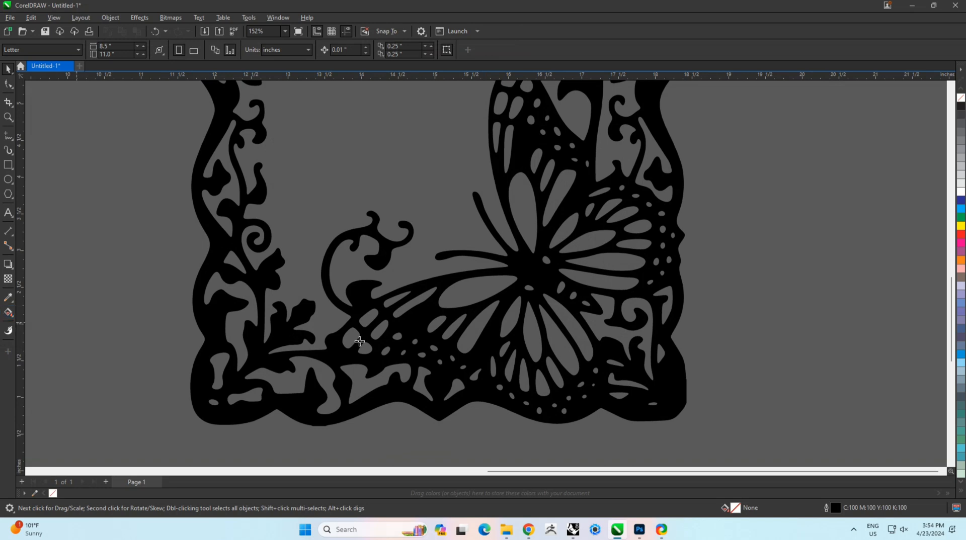
left_click(418, 326)
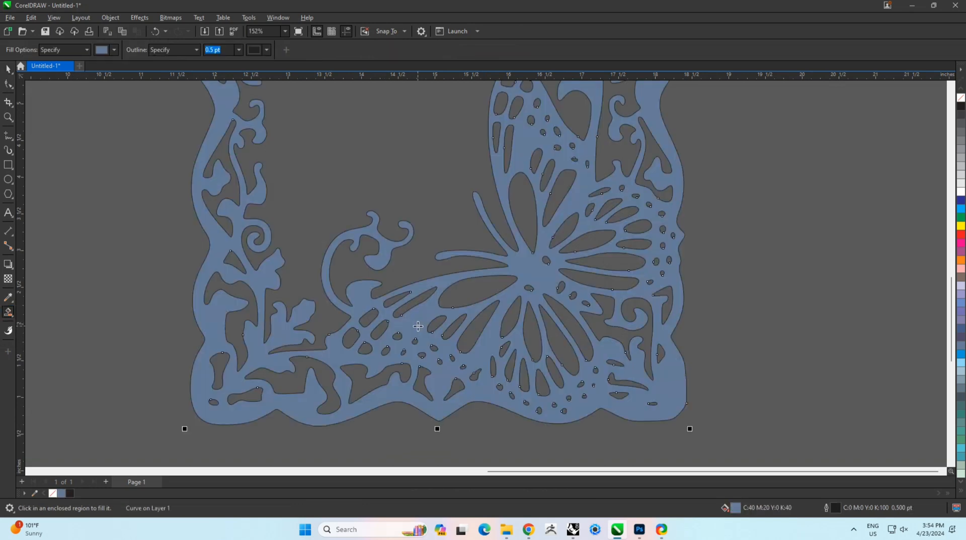
key("space")
scroll(422, 327, "down", 3)
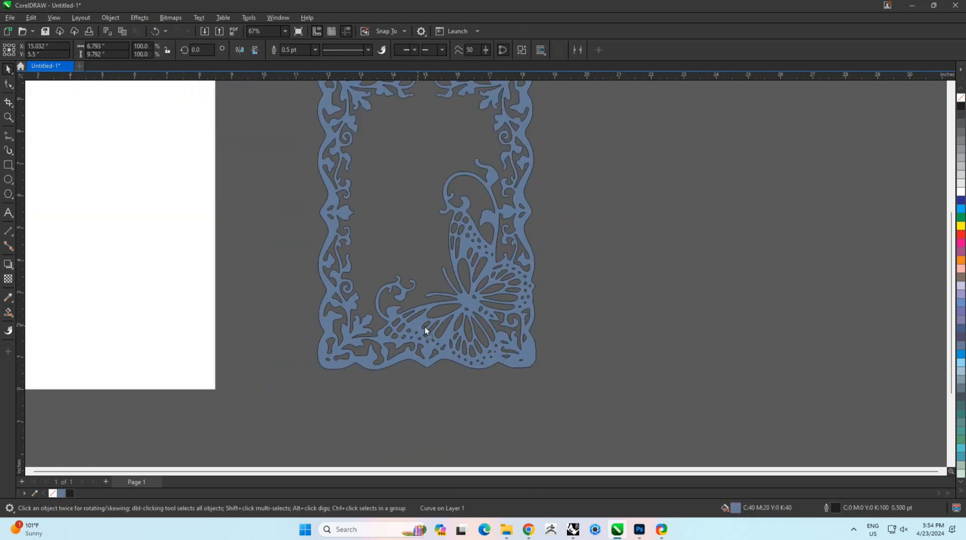
Step: Move the Smart Fill shape aside and delete the original black traced curves
left_click_drag(424, 327, 699, 326)
scroll(561, 391, "down", 3)
middle_click_drag(555, 341, 526, 382)
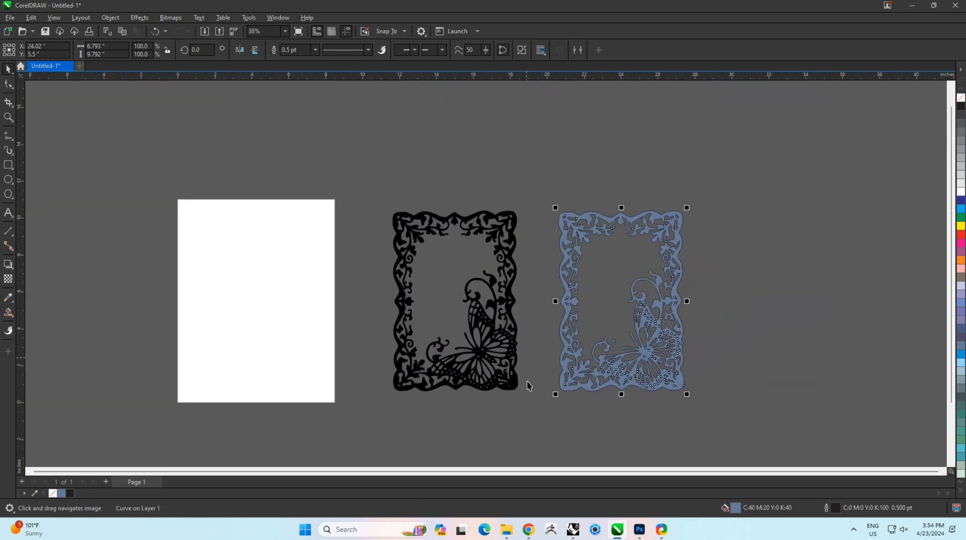
left_click_drag(324, 177, 301, 146)
key("Delete")
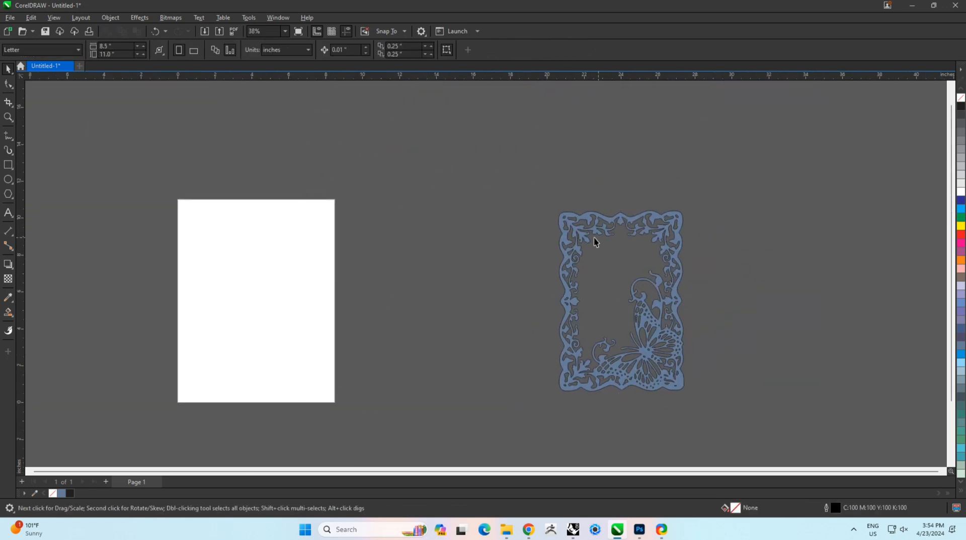
Step: Remove the fill from the Smart Fill shape, leaving only its outline
left_click(584, 236)
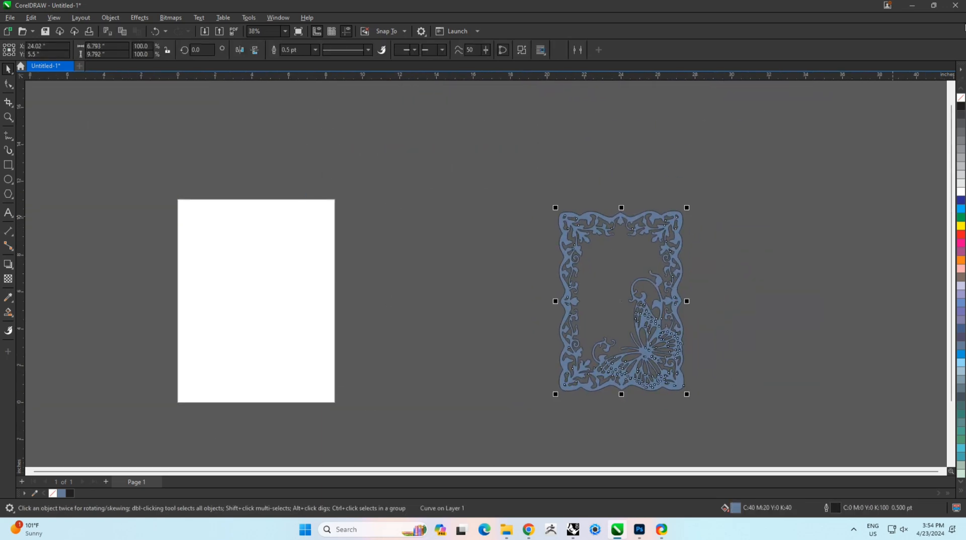
right_click(962, 98)
key("ctrl+z")
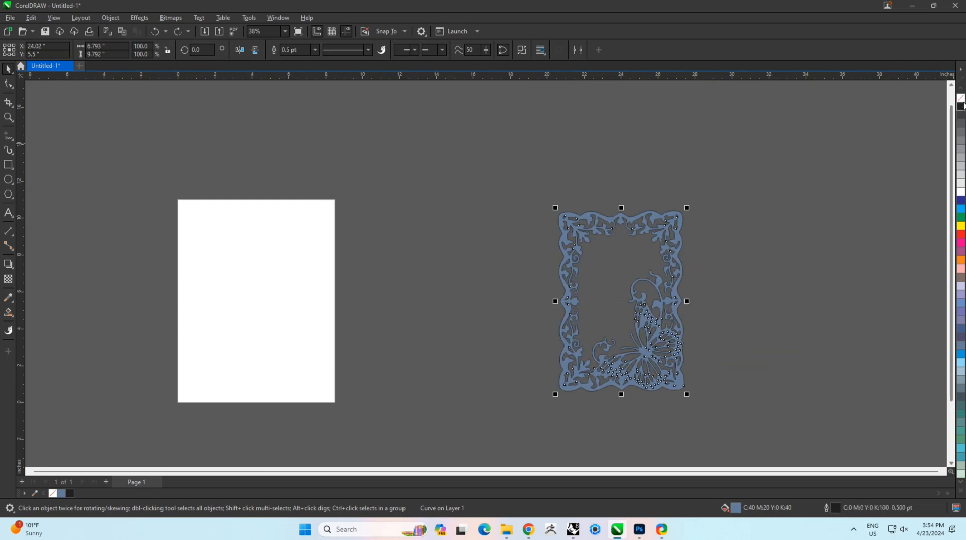
left_click(961, 98)
Step: Inspect the outline's nodes with the Shape tool
scroll(648, 312, "up", 6)
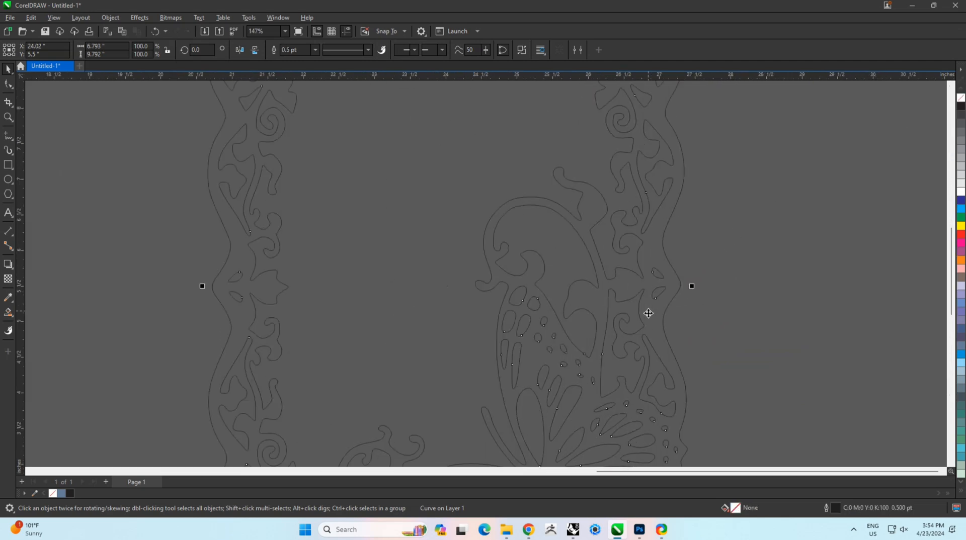
scroll(648, 313, "up", 3)
key("F10")
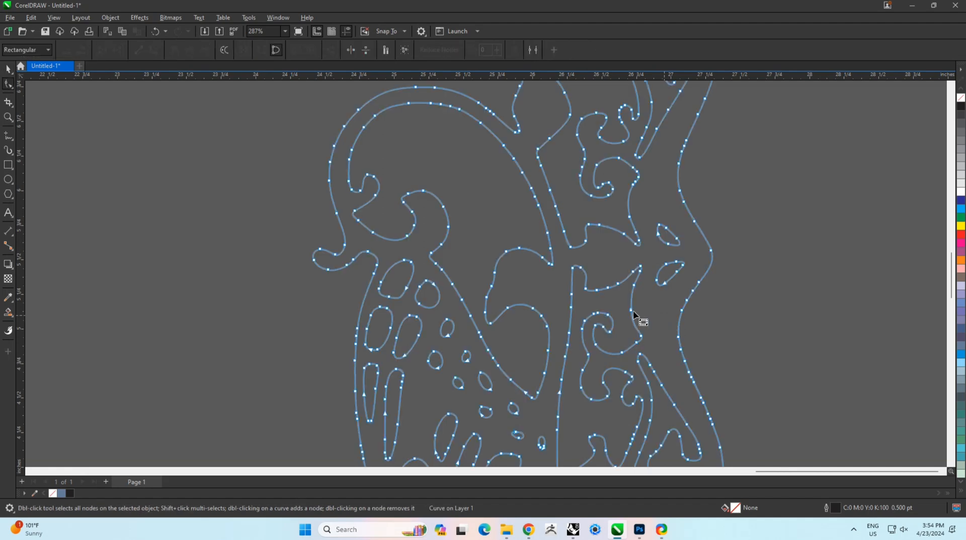
scroll(633, 313, "down", 7)
key("space")
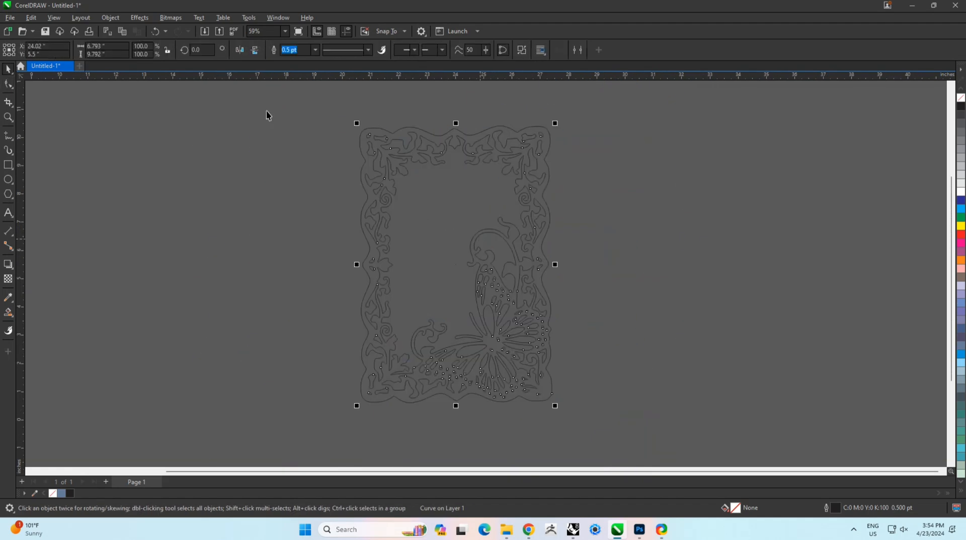
Step: Center the outline shape on the page
scroll(504, 241, "down", 2)
key("p")
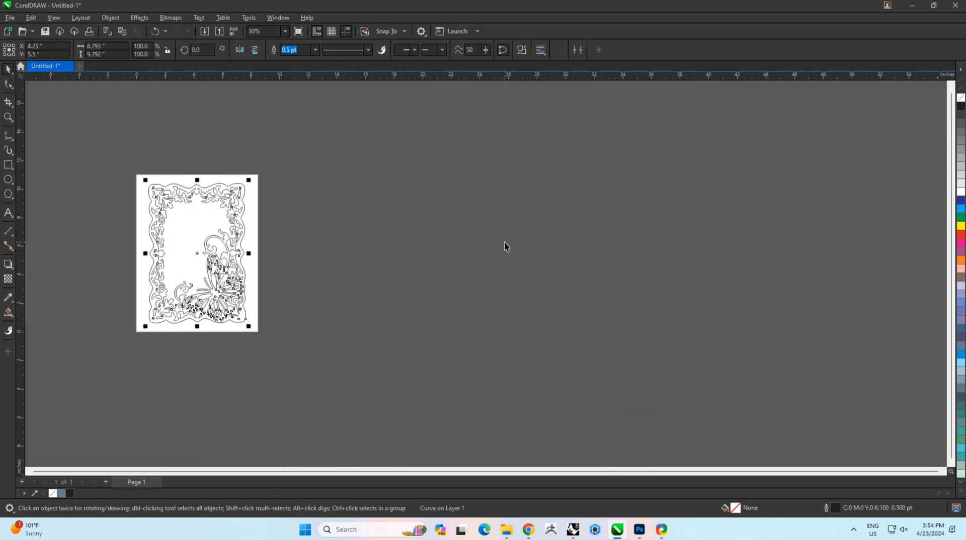
scroll(249, 160, "up", 2)
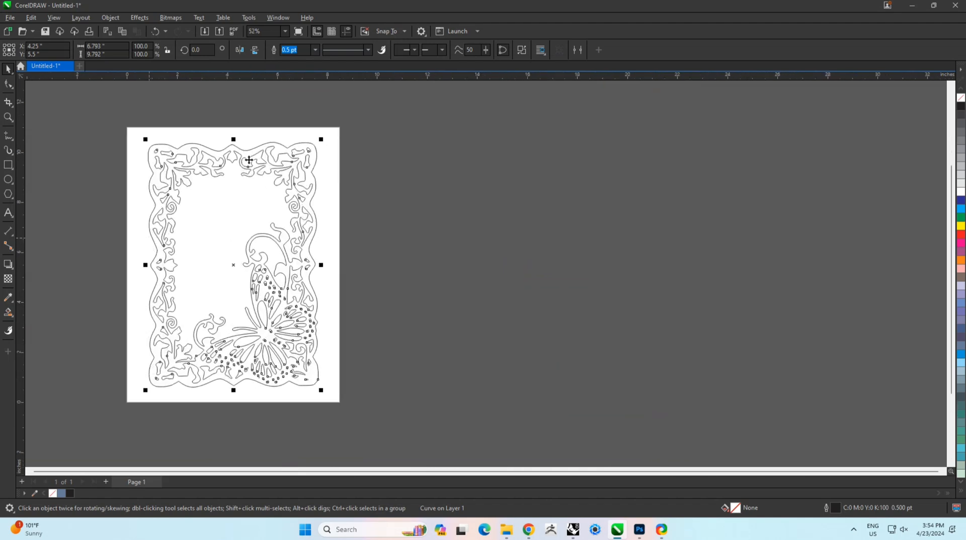
Step: Publish the drawing to PDF named Mirror in the daud server folder
left_click(234, 32)
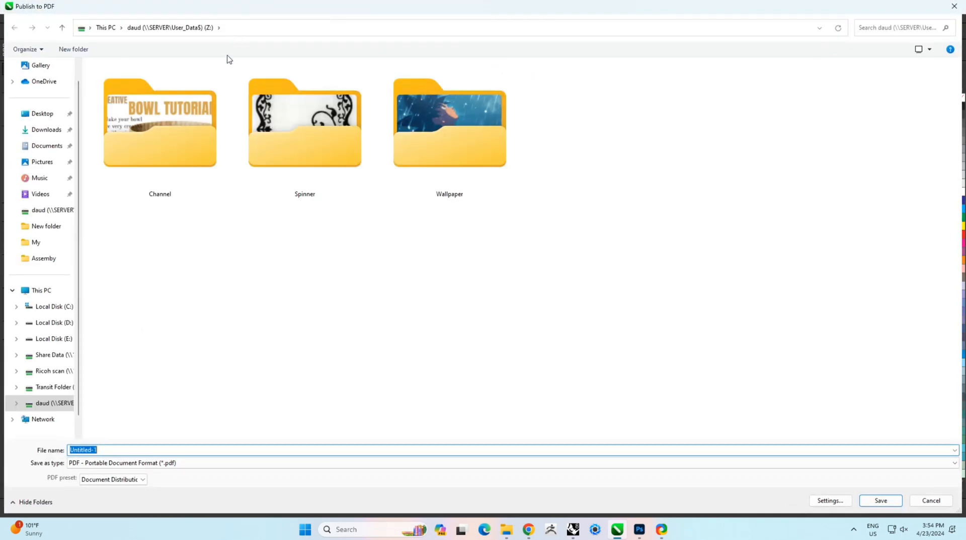
left_click(50, 209)
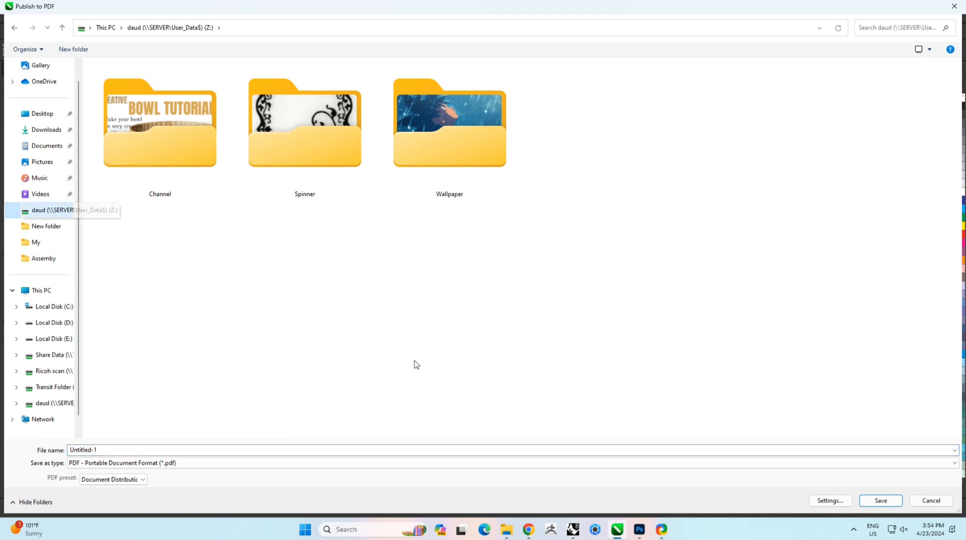
left_click(732, 449)
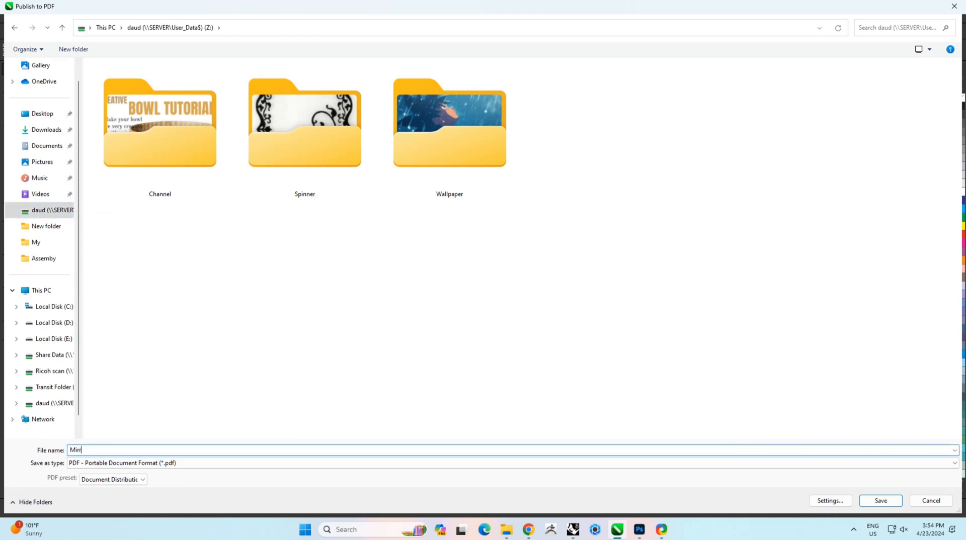
type("Mirror")
key("Return")
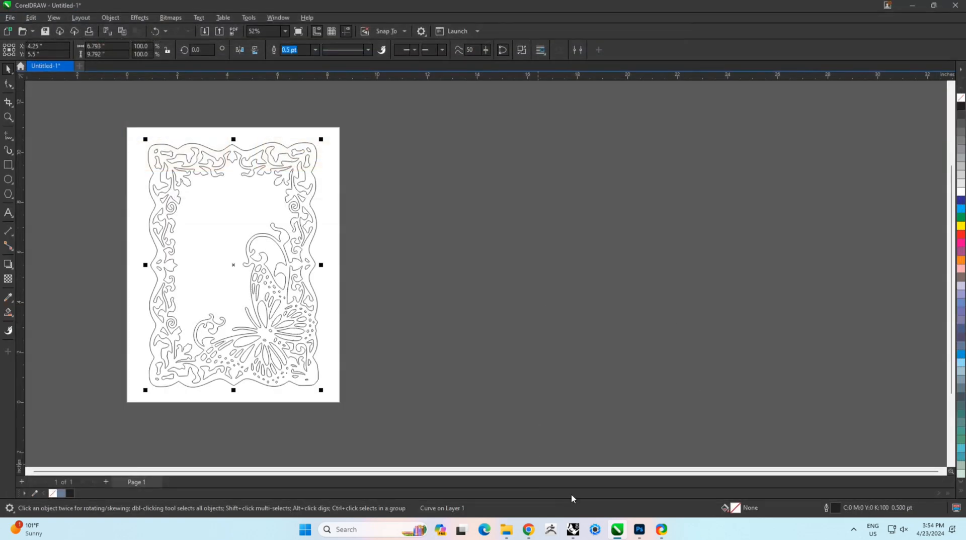
Step: Switch to Rhinoceros and view the empty Front and Perspective viewports
left_click(573, 529)
scroll(300, 267, "down", 4)
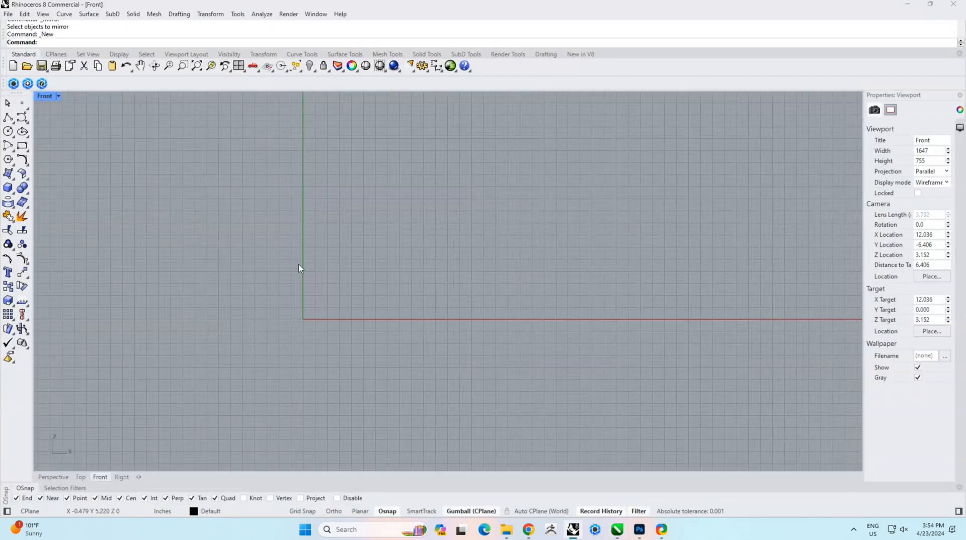
scroll(438, 237, "down", 4)
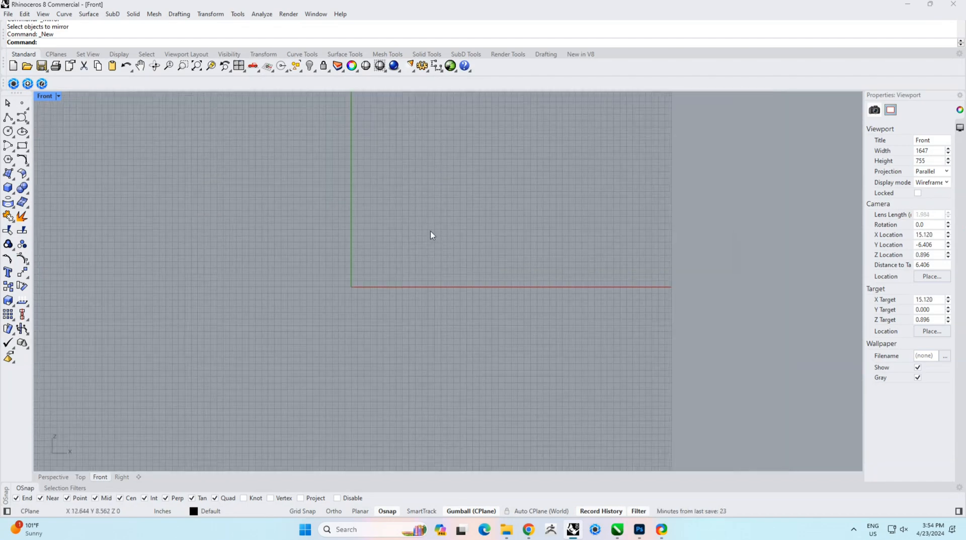
right_click_drag(430, 231, 429, 322)
right_click_drag(388, 297, 510, 326)
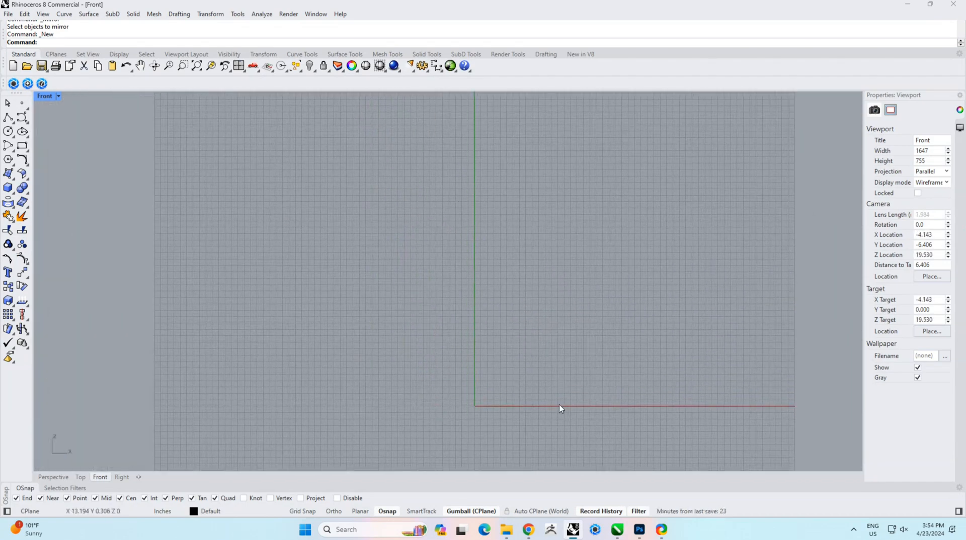
right_click_drag(559, 406, 431, 405)
left_click(53, 477)
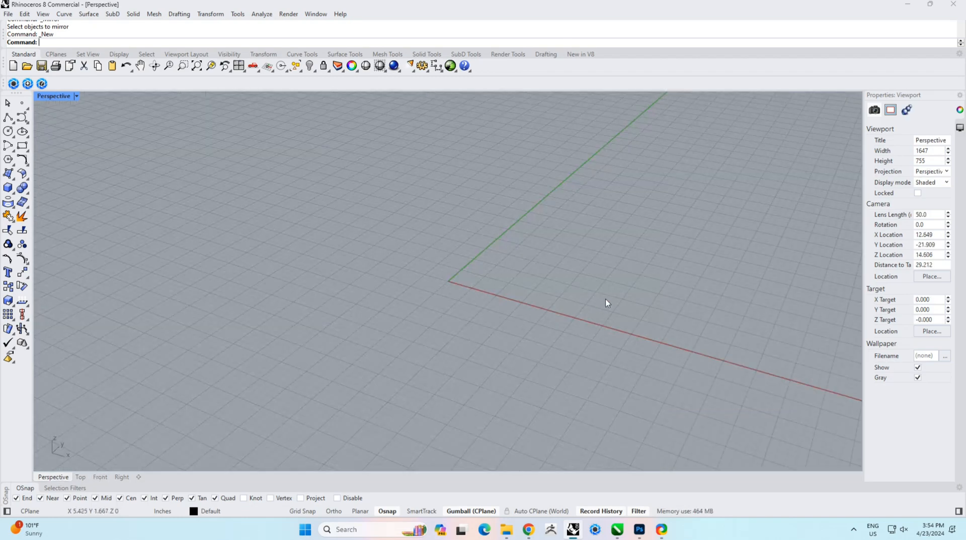
right_click_drag(605, 302, 480, 338)
Step: Open File Explorer and select the Mirror PDF file
mouse_move(506, 529)
left_click(506, 496)
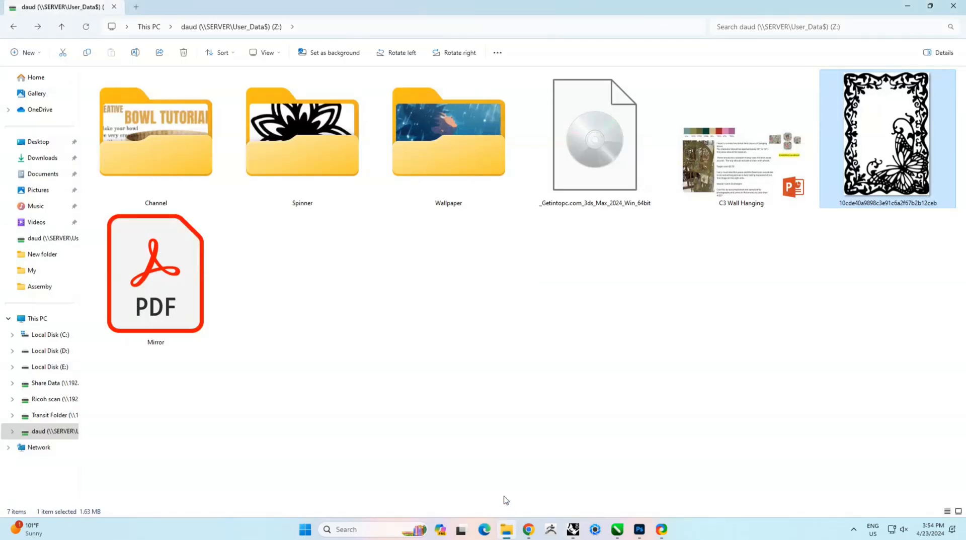
left_click(413, 341)
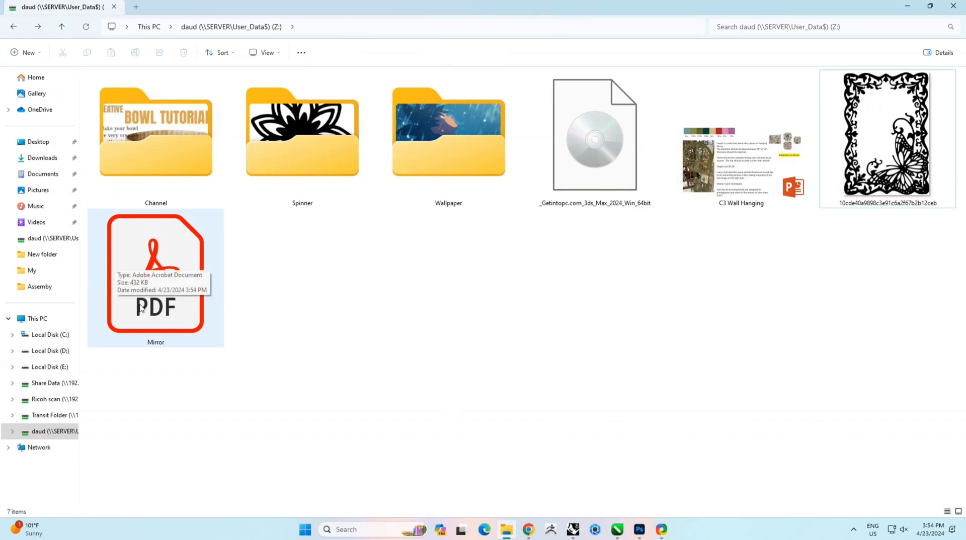
Step: Import the Mirror PDF into the Rhino scene, preserving units and importing fills as hatches
left_click_drag(166, 292, 399, 264)
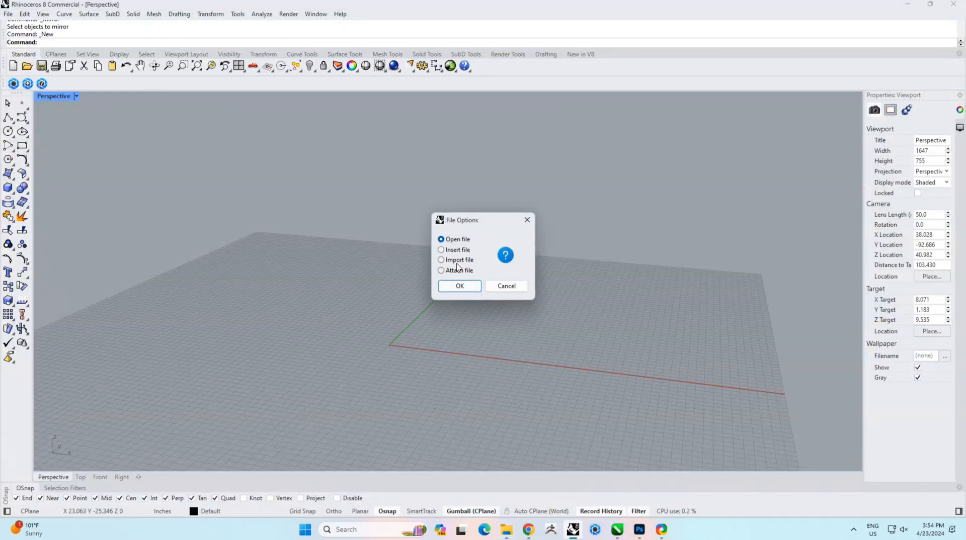
left_click(464, 292)
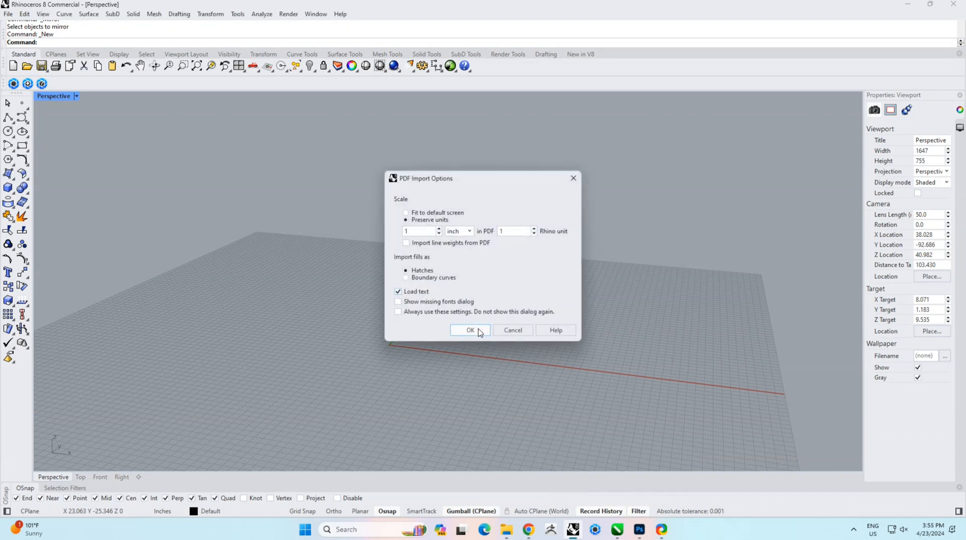
left_click(478, 328)
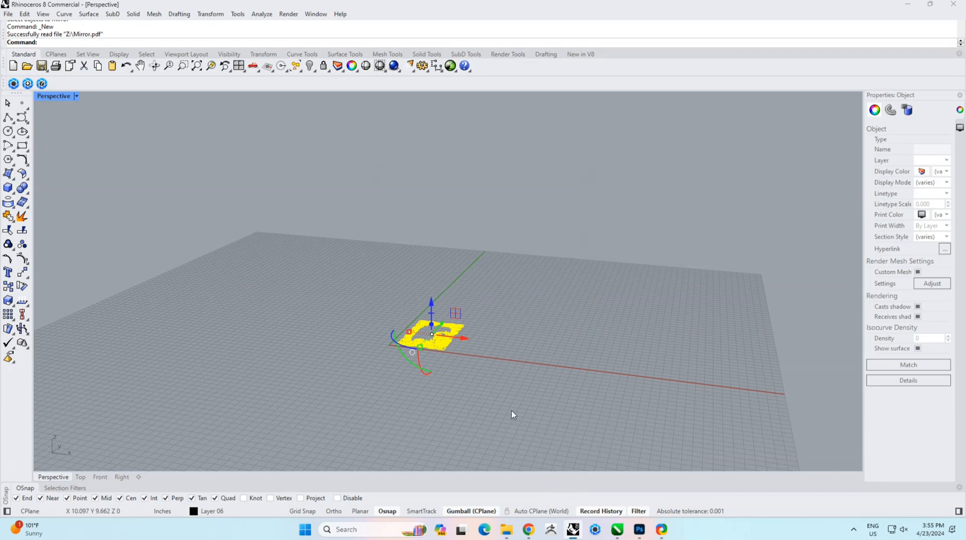
Step: Rotate the imported outline 90 degrees about the origin in the Right view so it stands upright
right_click_drag(482, 356, 480, 433)
scroll(445, 241, "up", 9)
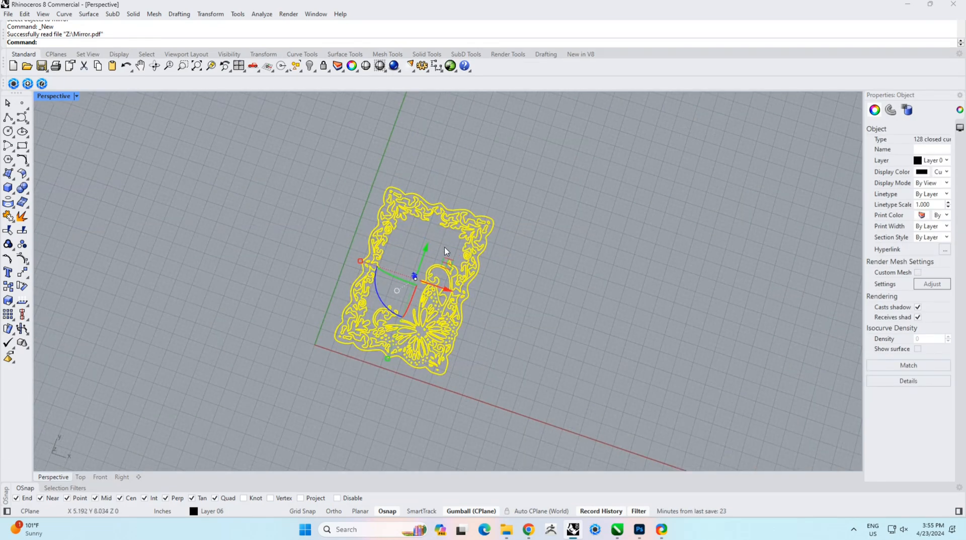
right_click_drag(521, 350, 397, 340)
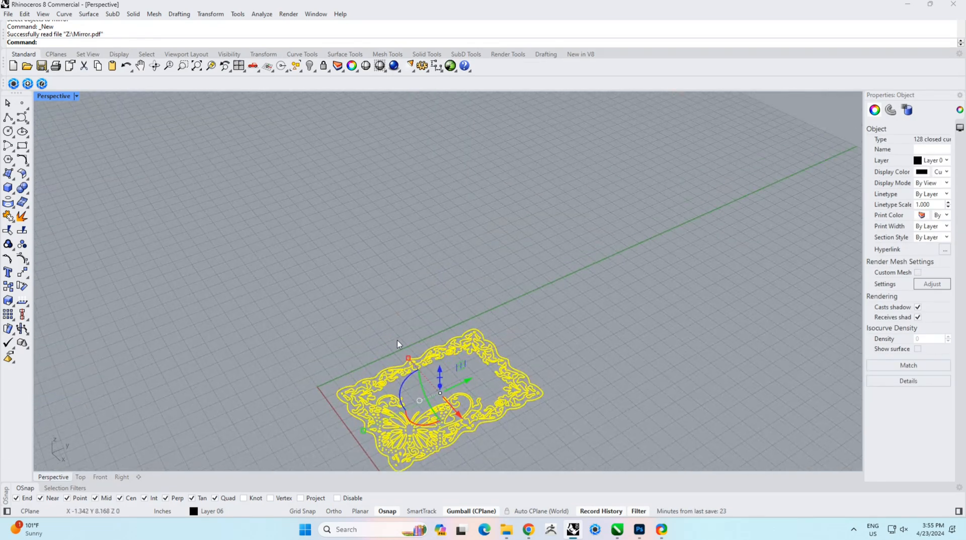
left_click(121, 477)
right_click_drag(547, 319, 450, 335)
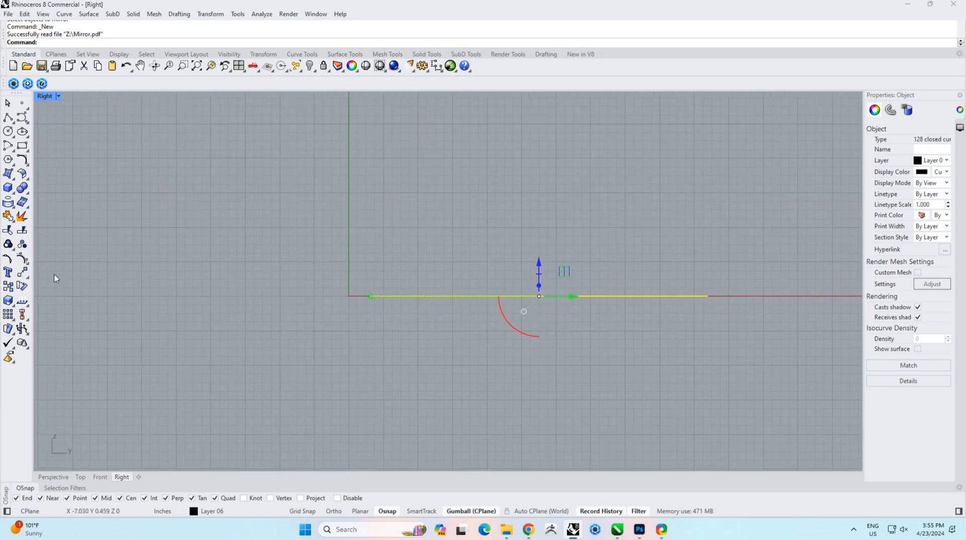
left_click(21, 288)
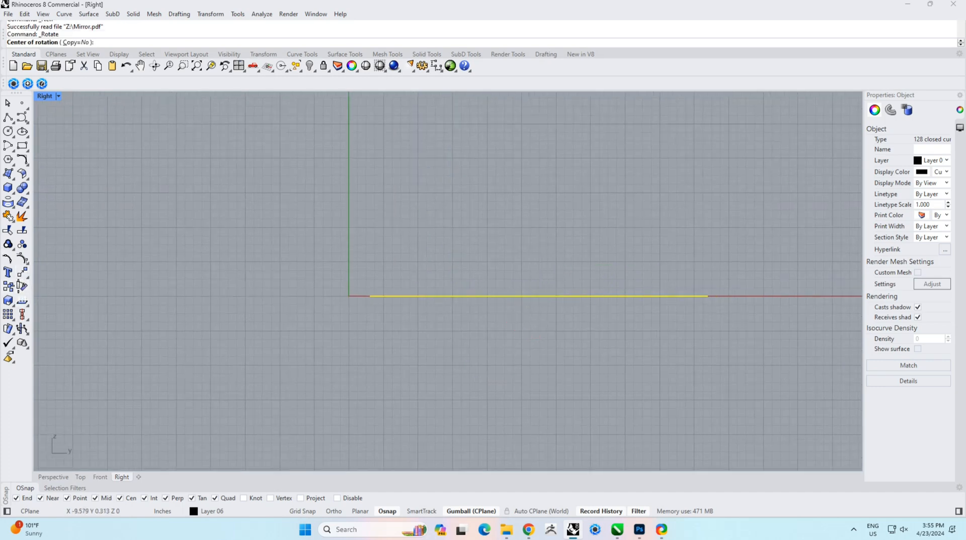
type("0")
key("Return")
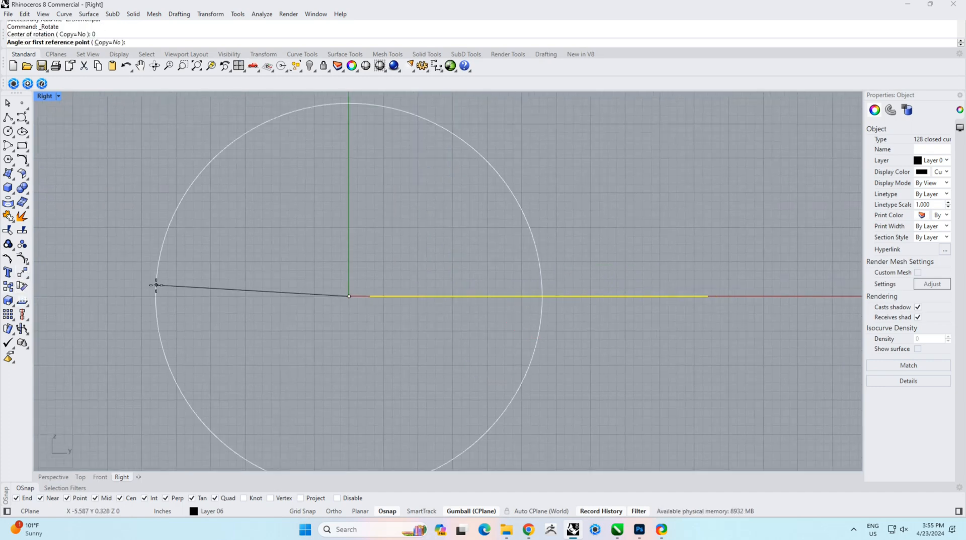
left_click(762, 297)
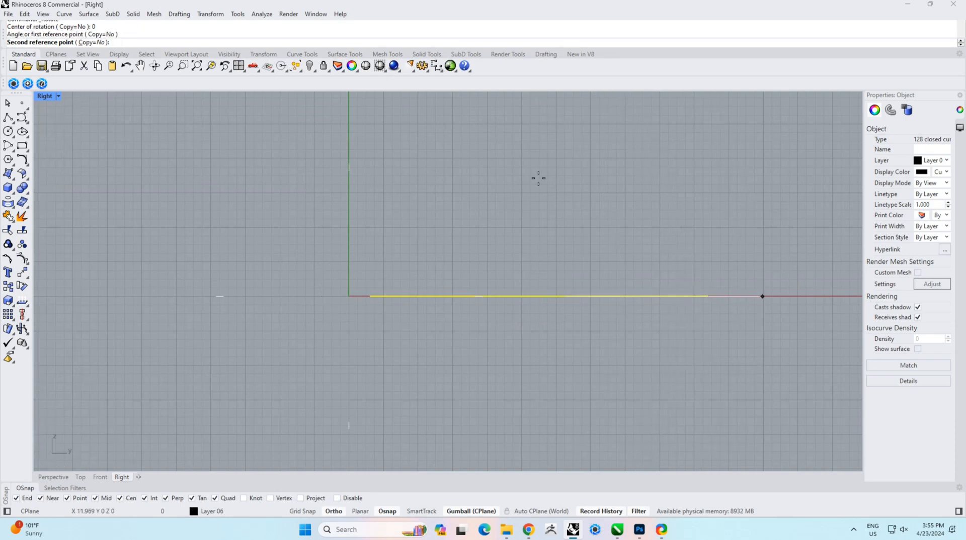
left_click(396, 152)
Step: Group the outline in the Front view and align its vertical center to 0
left_click(95, 478)
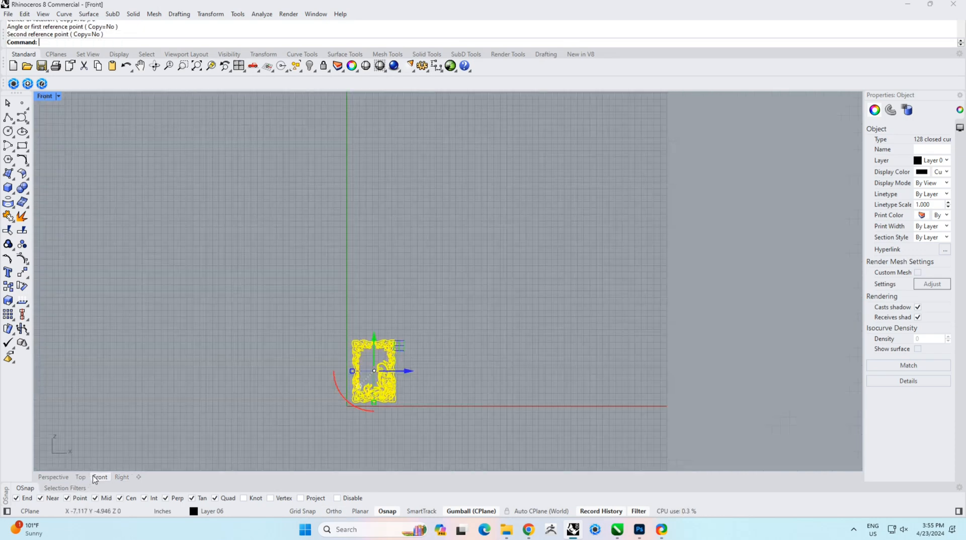
scroll(315, 419, "up", 5)
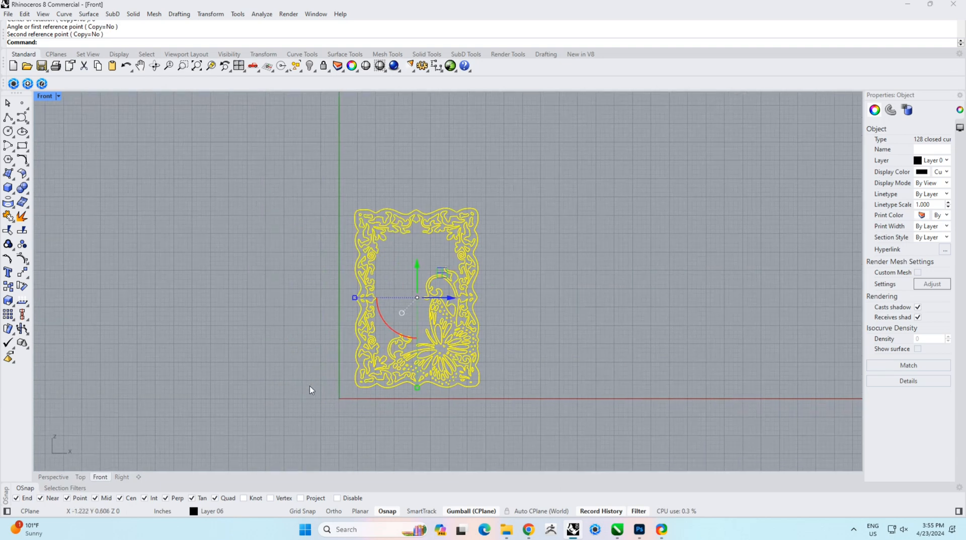
key("ctrl+g")
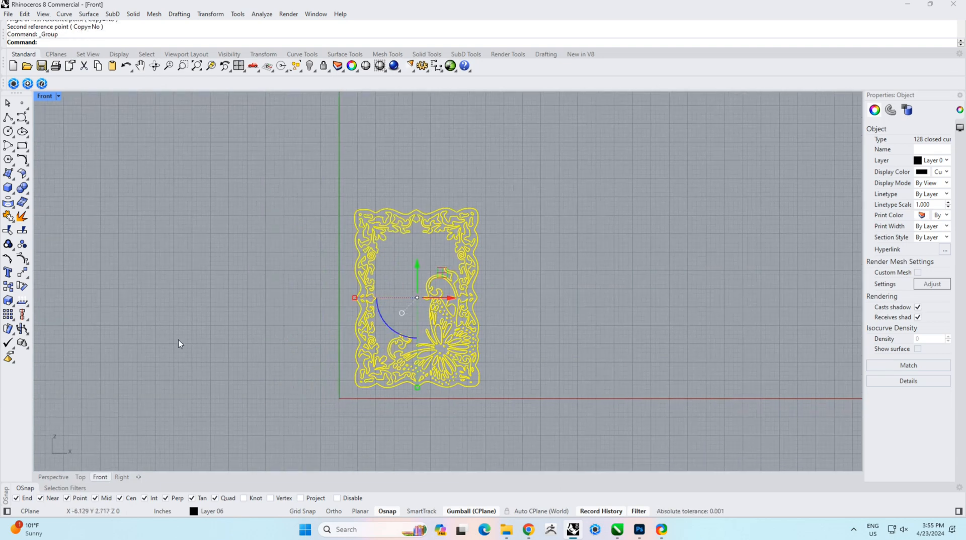
left_click(28, 320)
left_click(40, 350)
key("Return")
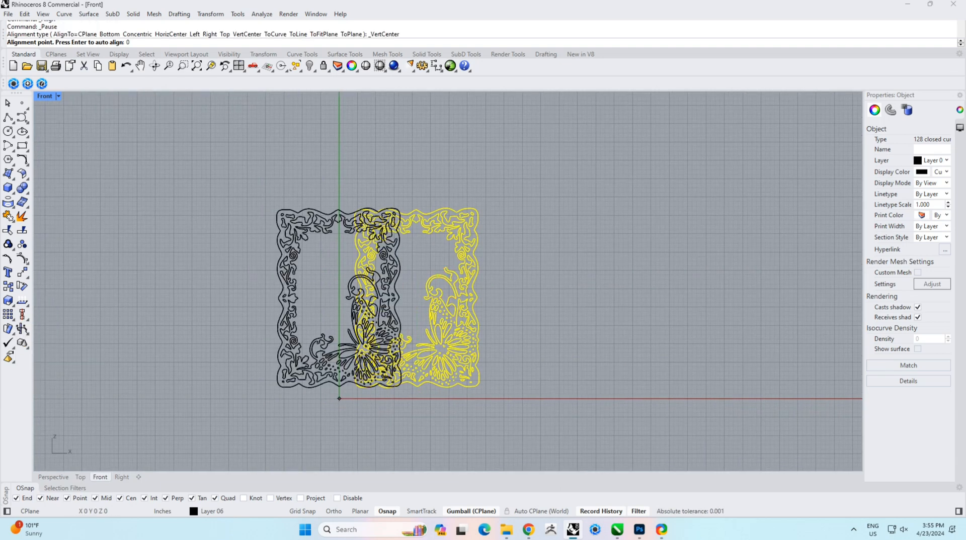
Step: Ungroup the outline, select all its curves, and move them from the frame's bottom center point to the origin
left_click(22, 245)
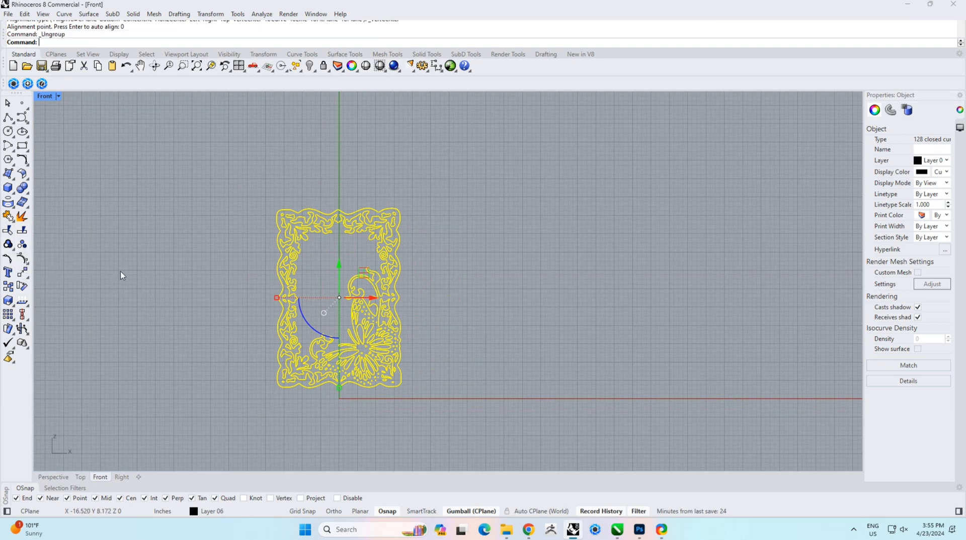
left_click(126, 274)
left_click_drag(480, 429, 146, 172)
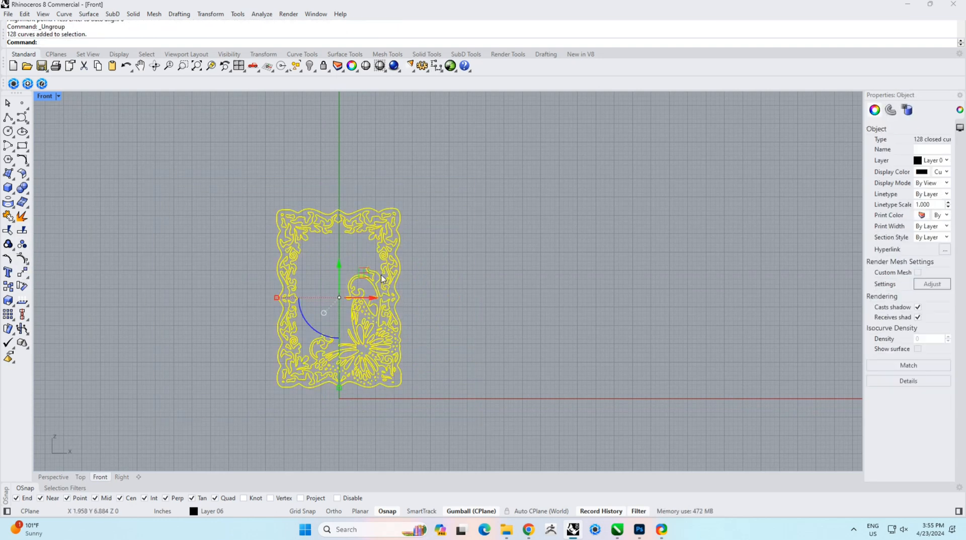
key("Return")
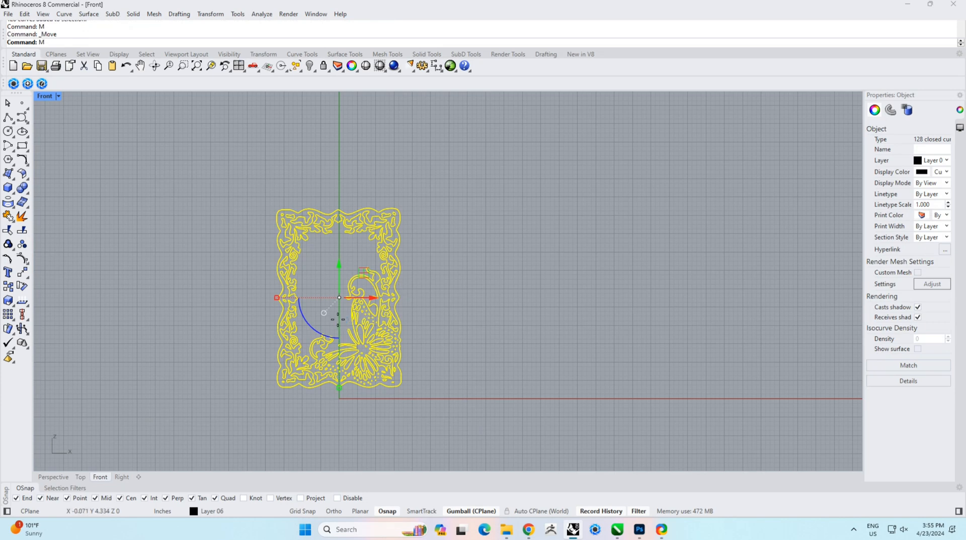
scroll(330, 402, "up", 10)
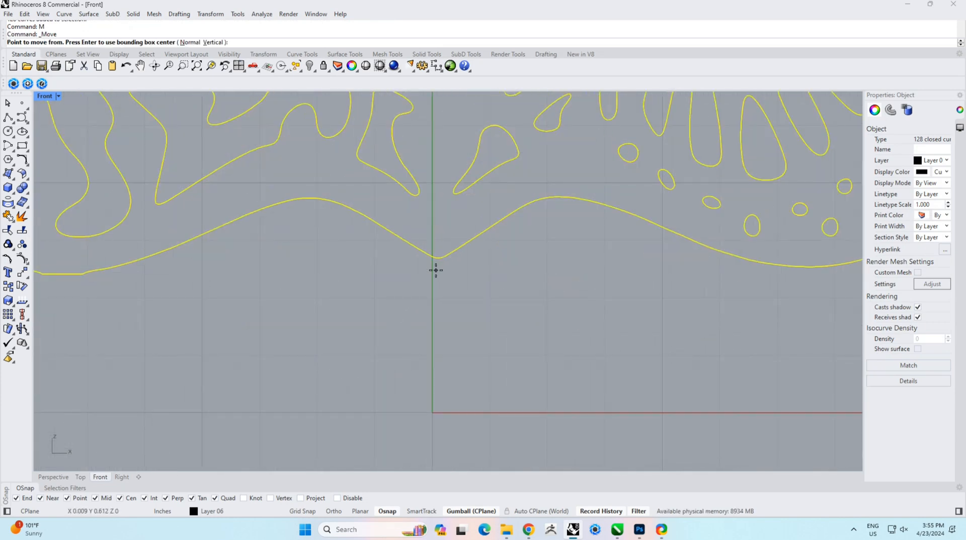
left_click(438, 264)
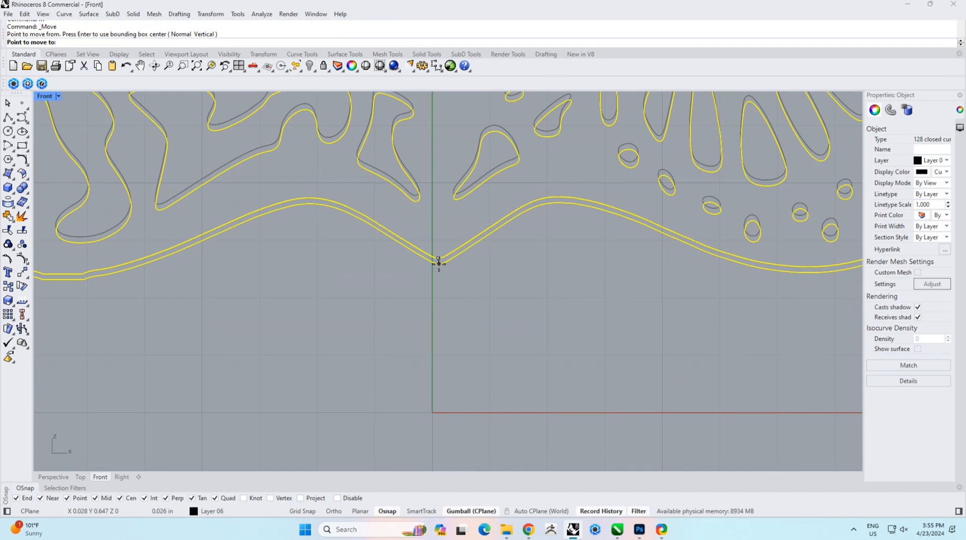
type("0")
key("Return")
Step: Scale the outline from the origin so its top reference point reaches a height of 20 inches
type("Scale")
key("Return")
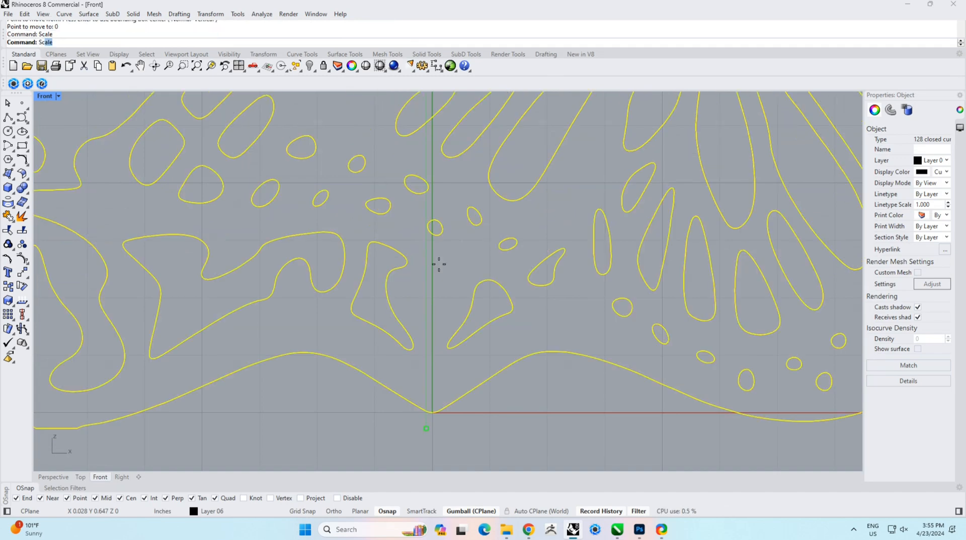
type("0")
key("Return")
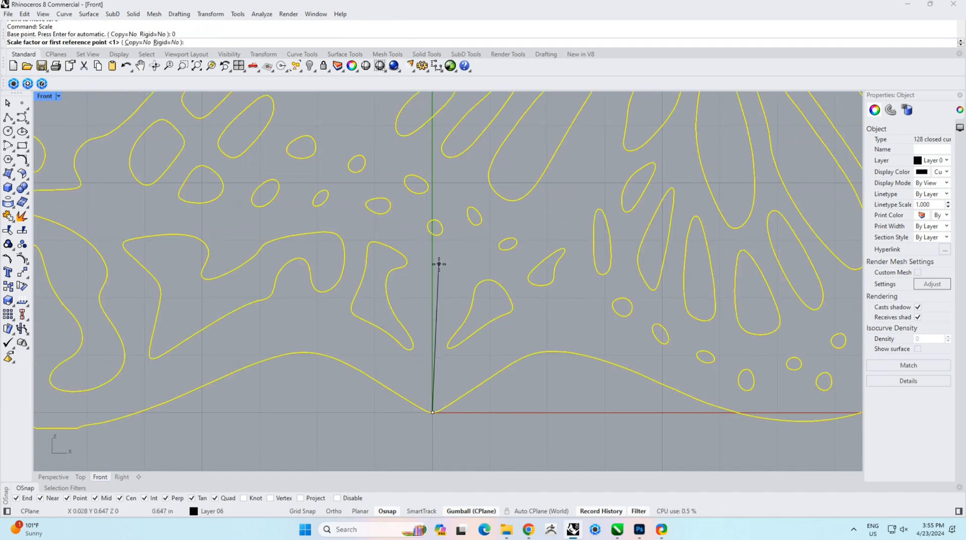
scroll(439, 264, "down", 15)
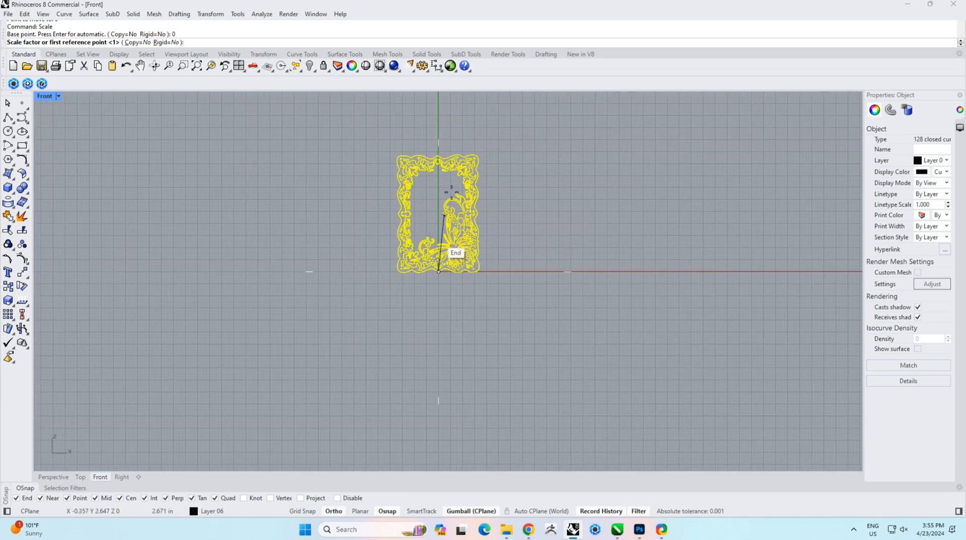
right_click_drag(455, 143, 423, 237)
scroll(410, 246, "up", 15)
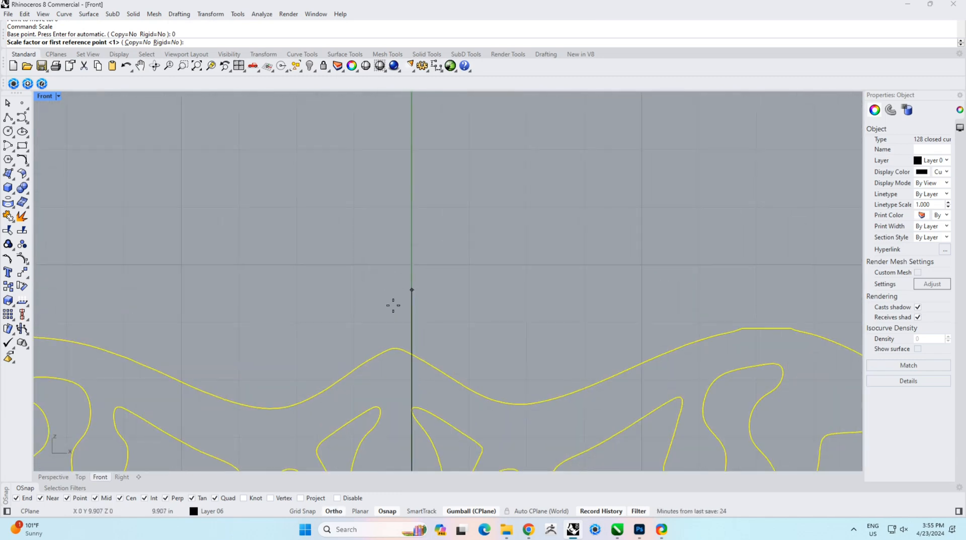
left_click(427, 348)
key("F8")
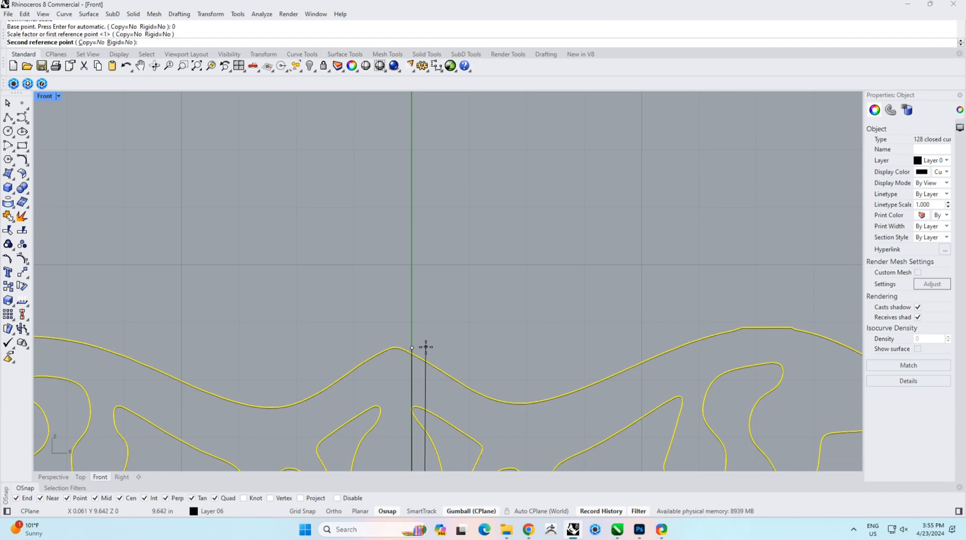
type("20")
key("Return")
scroll(426, 347, "down", 20)
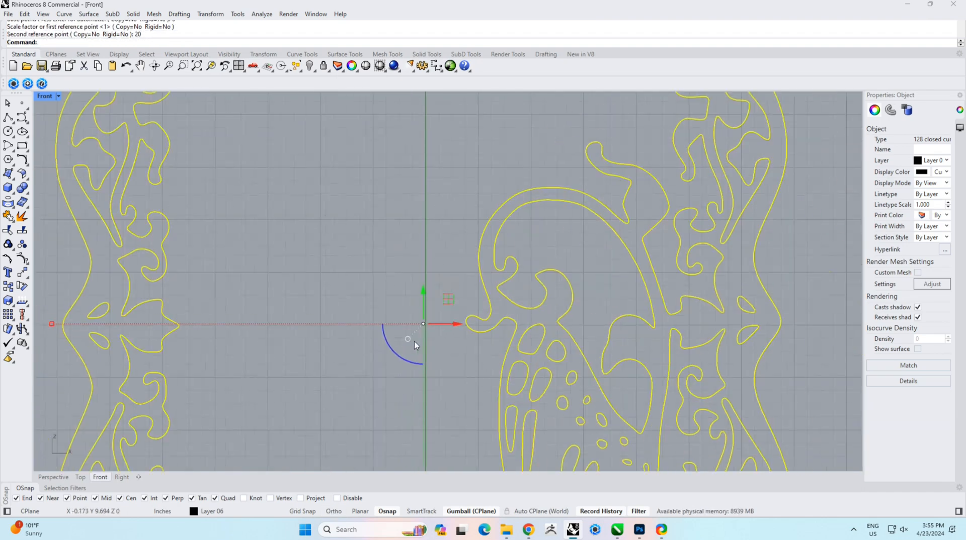
right_click_drag(380, 356, 457, 356)
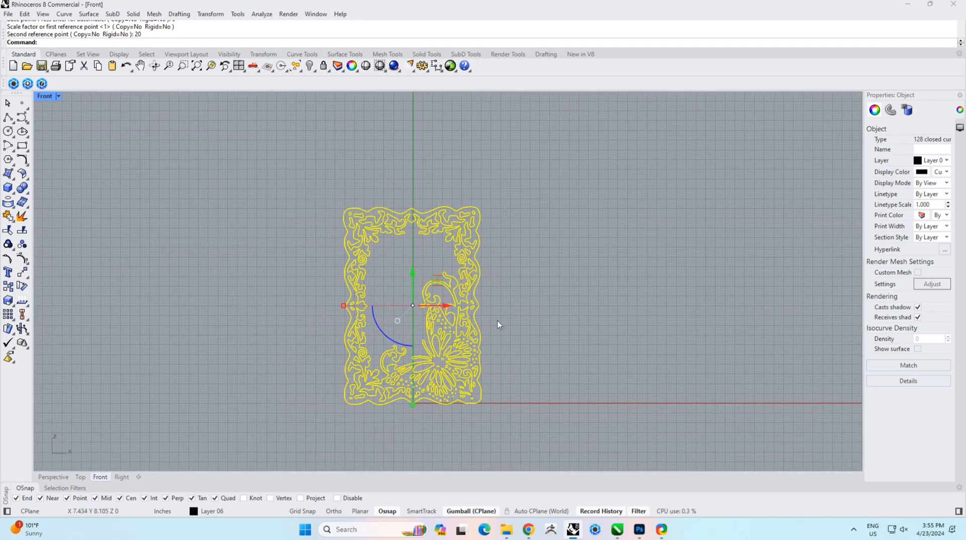
left_click(563, 293)
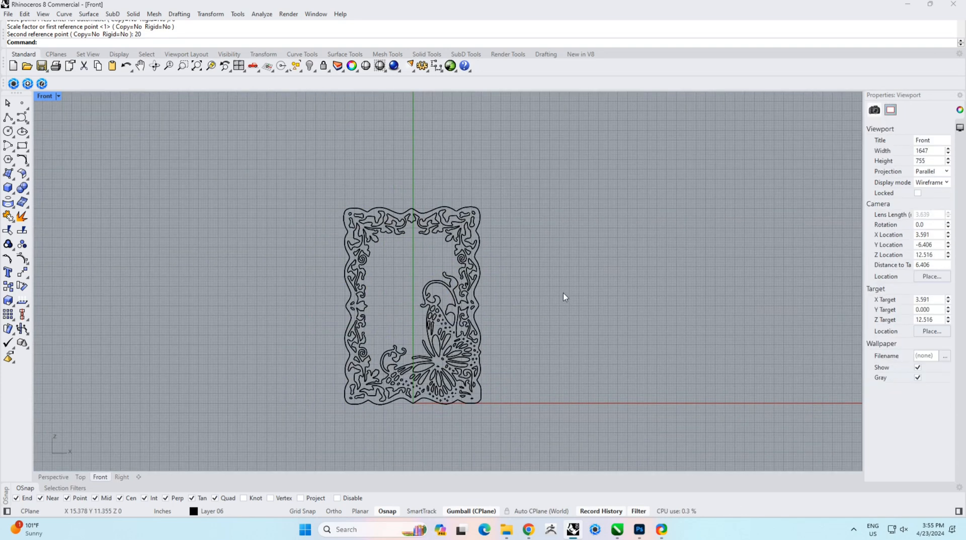
Step: Select all outline curves in the Perspective view and create a planar surface from them
scroll(523, 337, "down", 2)
right_click_drag(448, 321, 454, 285)
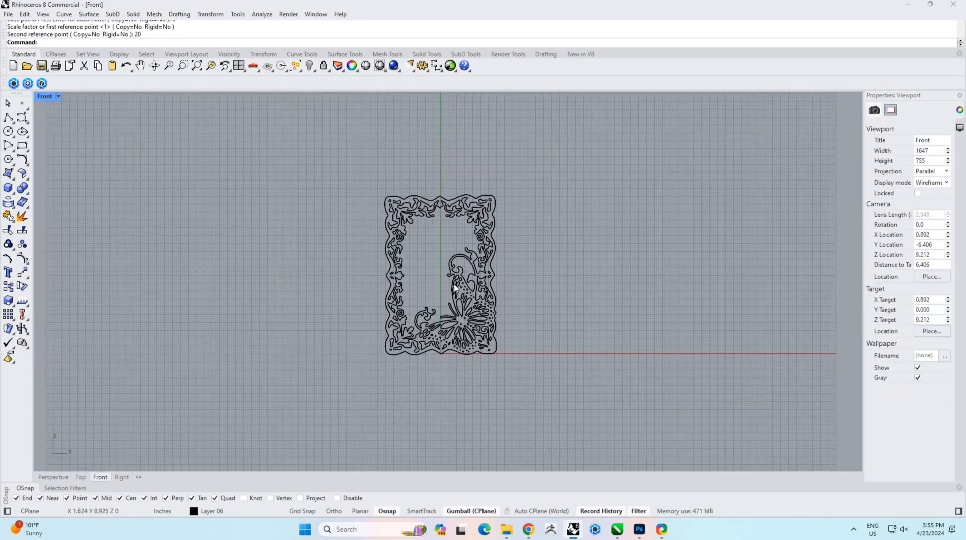
scroll(451, 290, "up", 5)
left_click(53, 478)
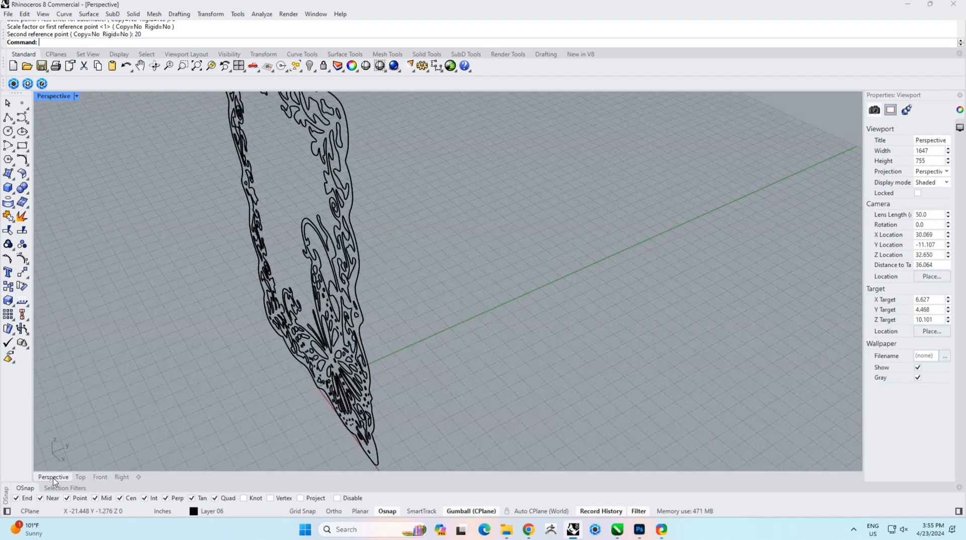
scroll(352, 318, "down", 6)
right_click_drag(348, 320, 391, 252)
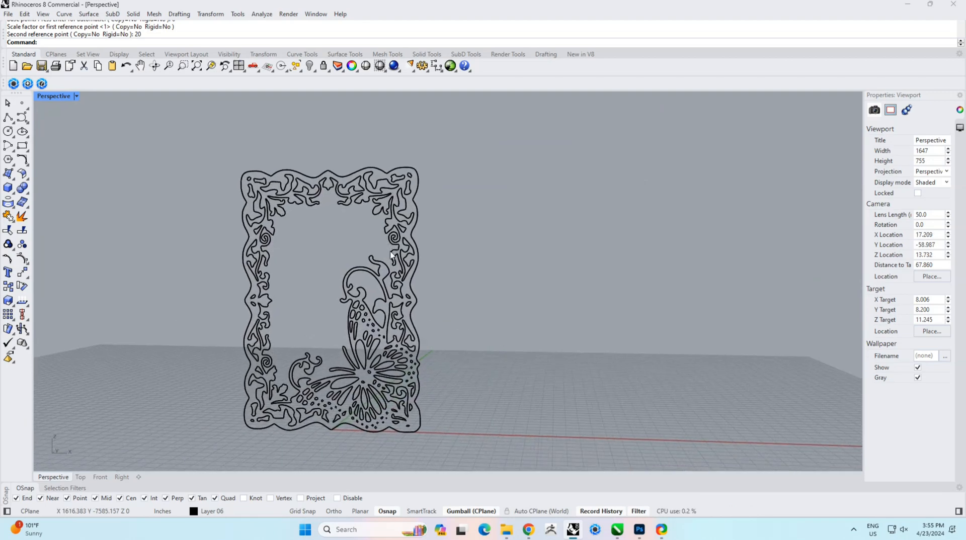
left_click_drag(471, 143, 165, 459)
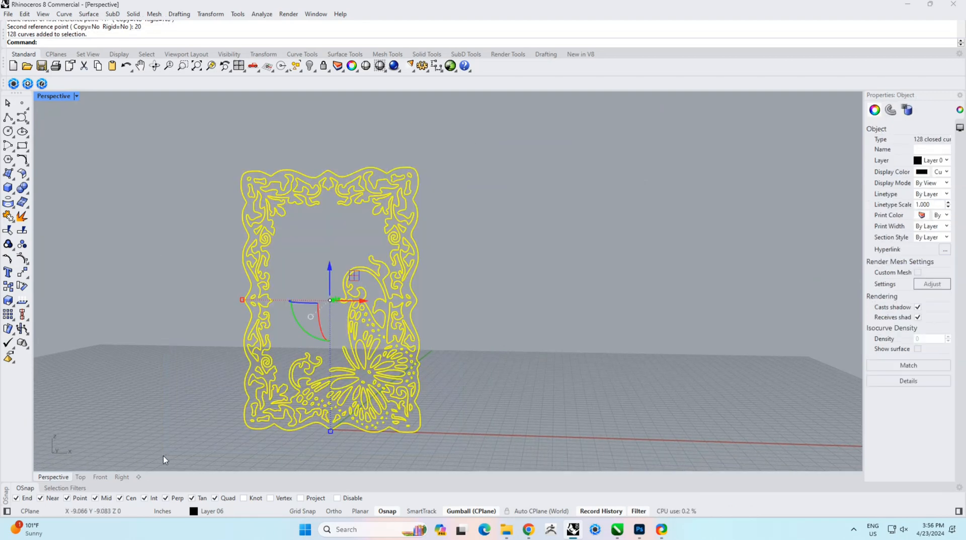
type("PlanarSrf")
key("Return")
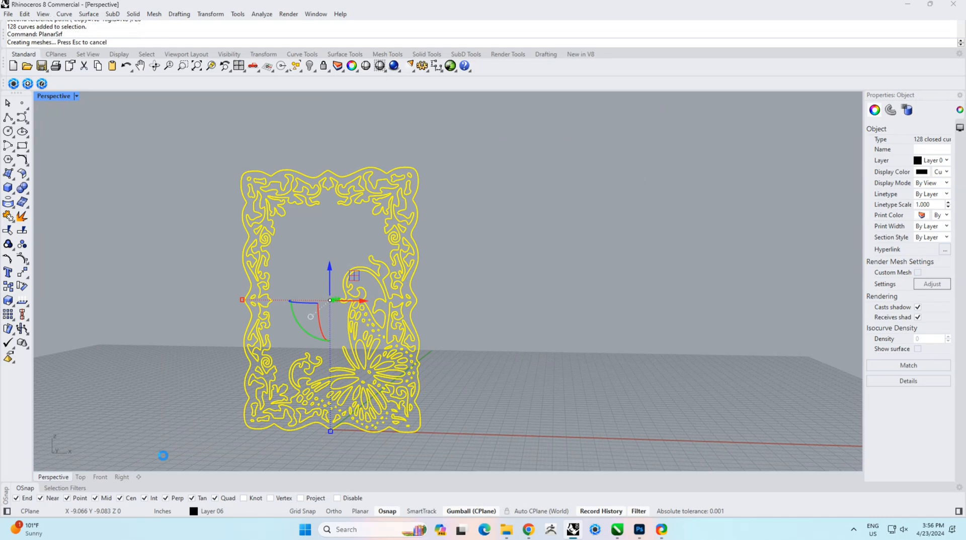
left_click(462, 296)
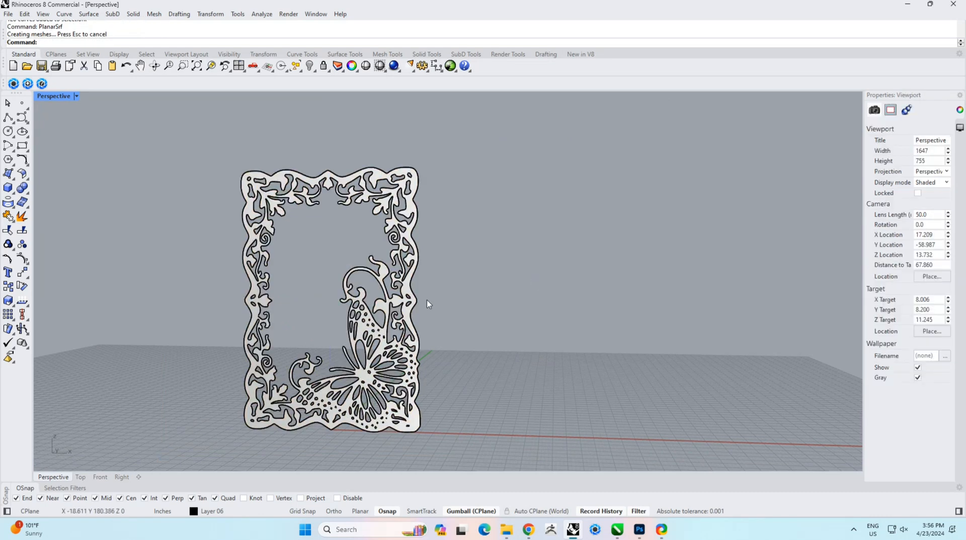
Step: Select the outline curves without the new surface and hide them
right_click_drag(462, 296, 450, 312)
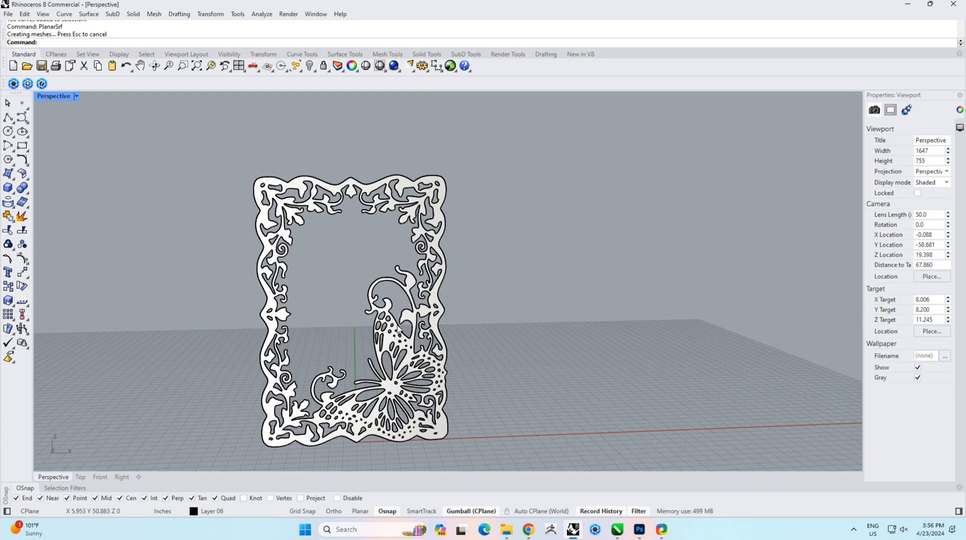
left_click_drag(197, 130, 486, 457)
left_click(442, 430, "ctrl")
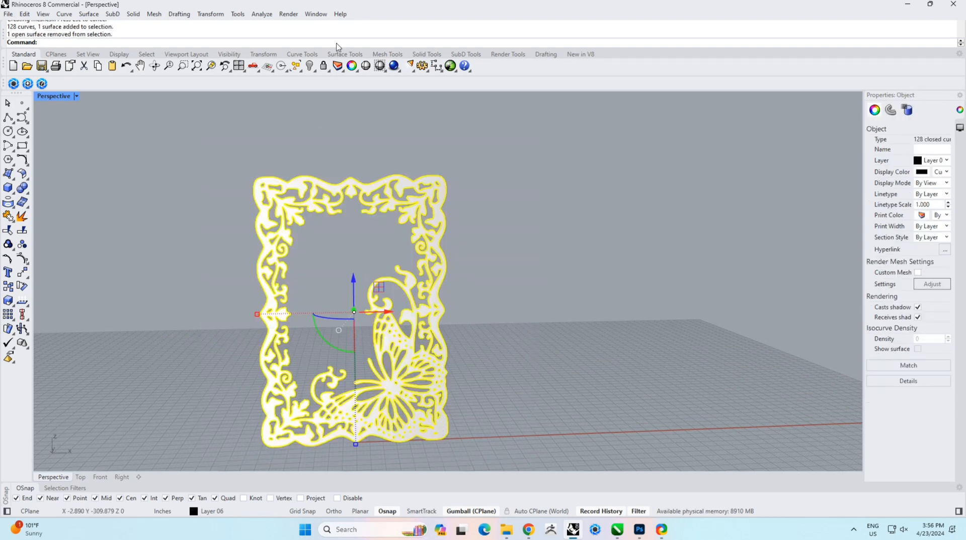
left_click(310, 66)
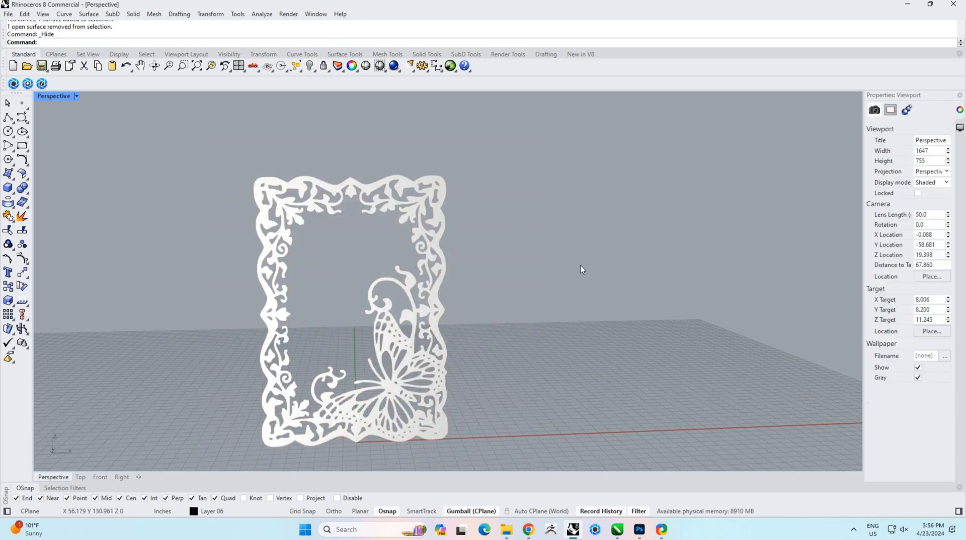
Step: Undo the hide to bring the outline curves back, then create a planar surface from the frame's outer boundary curve alone
right_click_drag(578, 269, 533, 292)
key("ctrl+z")
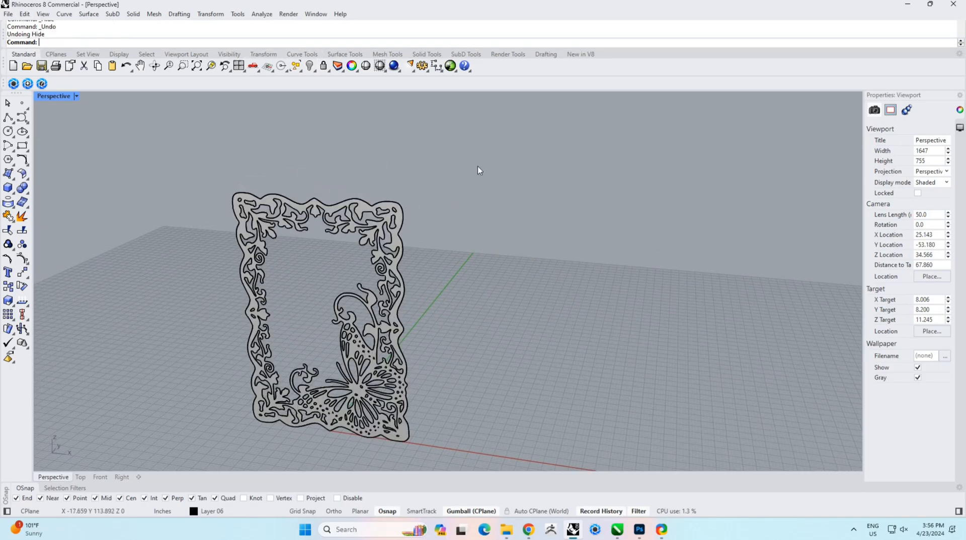
scroll(437, 199, "up", 5)
left_click(410, 215)
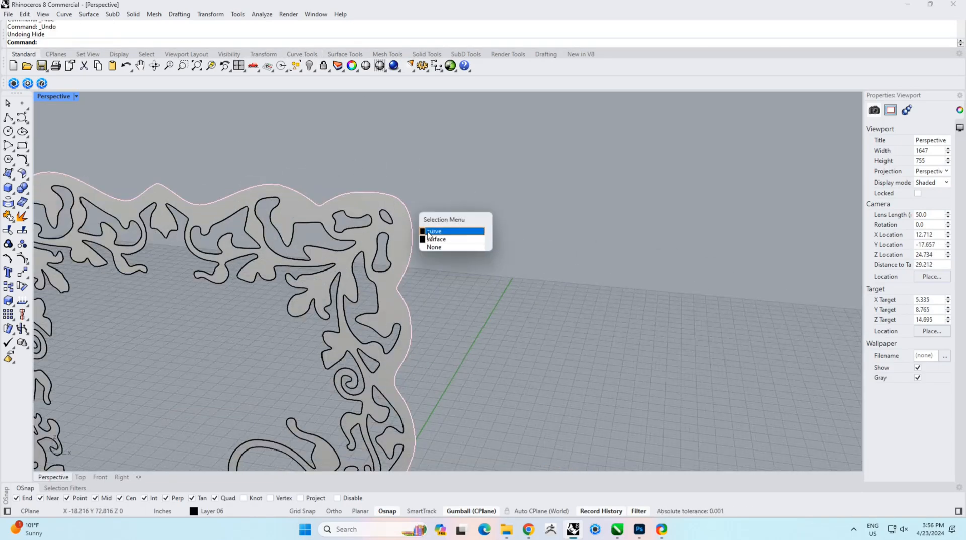
left_click(431, 232)
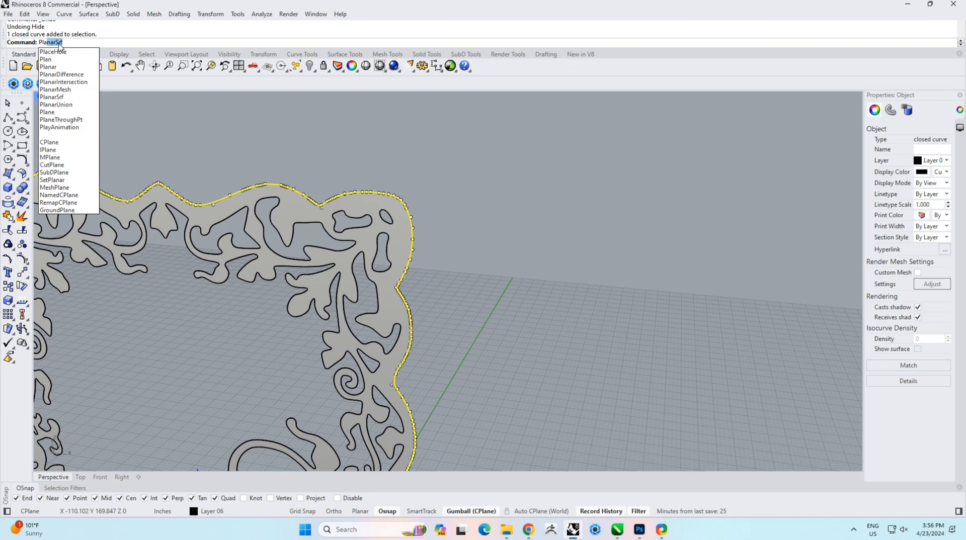
key("Return")
left_click(498, 265)
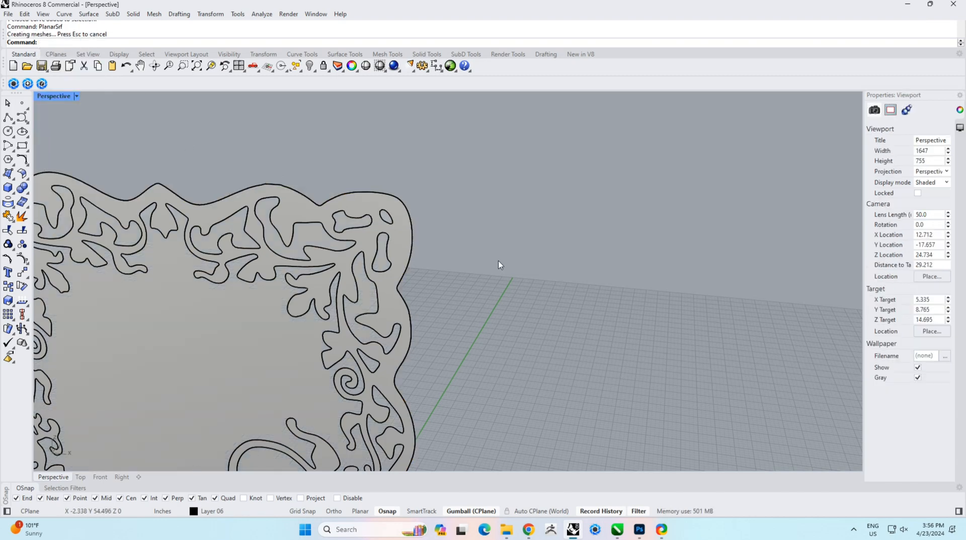
Step: Move the new outer boundary surface away from the frame with the gumball to form a separate backing panel
scroll(404, 275, "down", 3)
right_click_drag(403, 284, 365, 301)
left_click(318, 315)
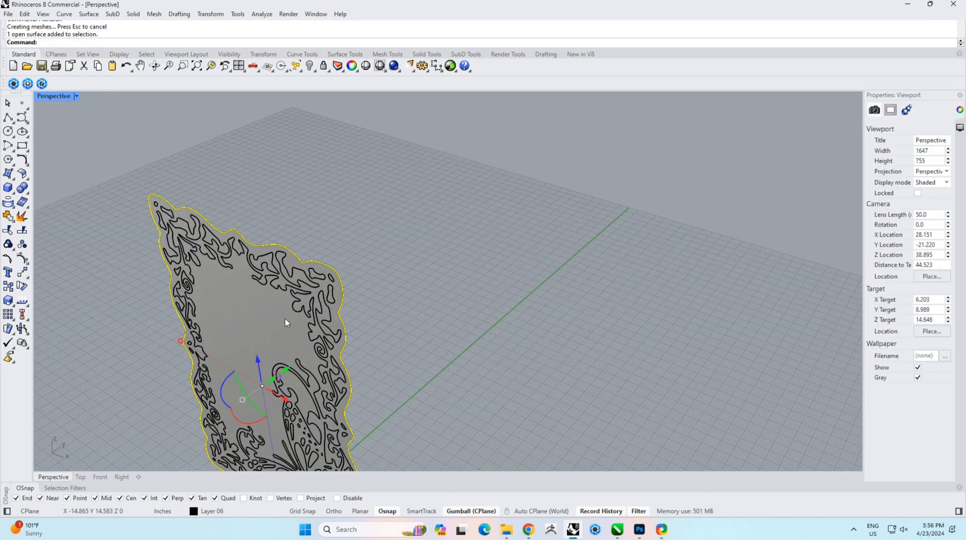
left_click_drag(325, 363, 351, 346)
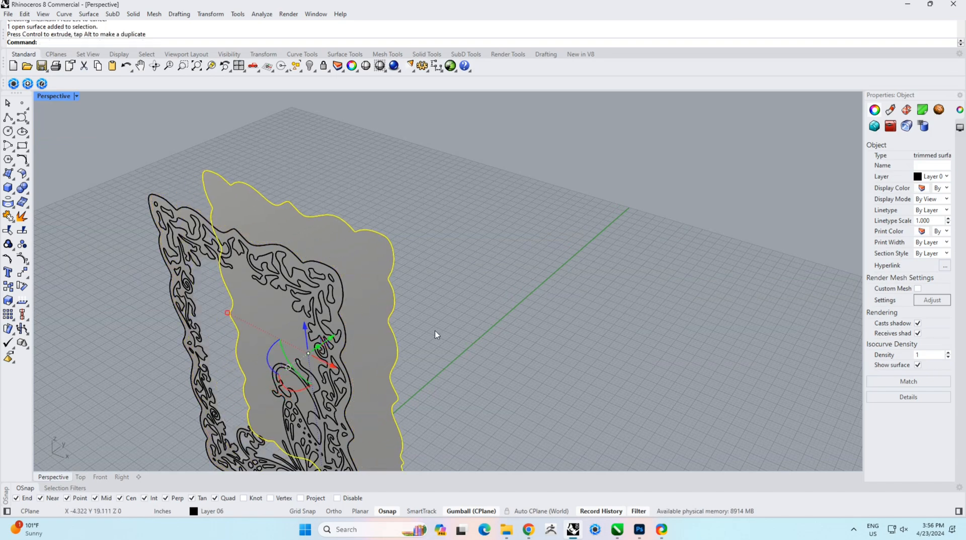
Step: Select all outline curves without the two surfaces and hide them
left_click(435, 335)
mouse_move(346, 337)
right_mouse_down()
mouse_move(314, 247)
mouse_move(347, 273)
right_mouse_up()
scroll(235, 221, "down", 6)
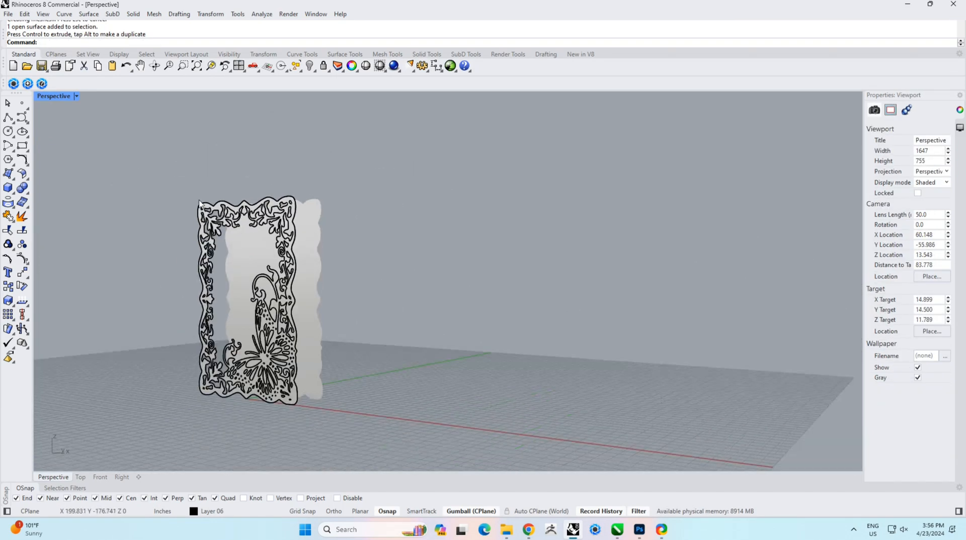
mouse_move(139, 158)
left_mouse_down()
mouse_move(314, 400)
mouse_move(324, 428)
left_mouse_up()
scroll(287, 401, "up", 10)
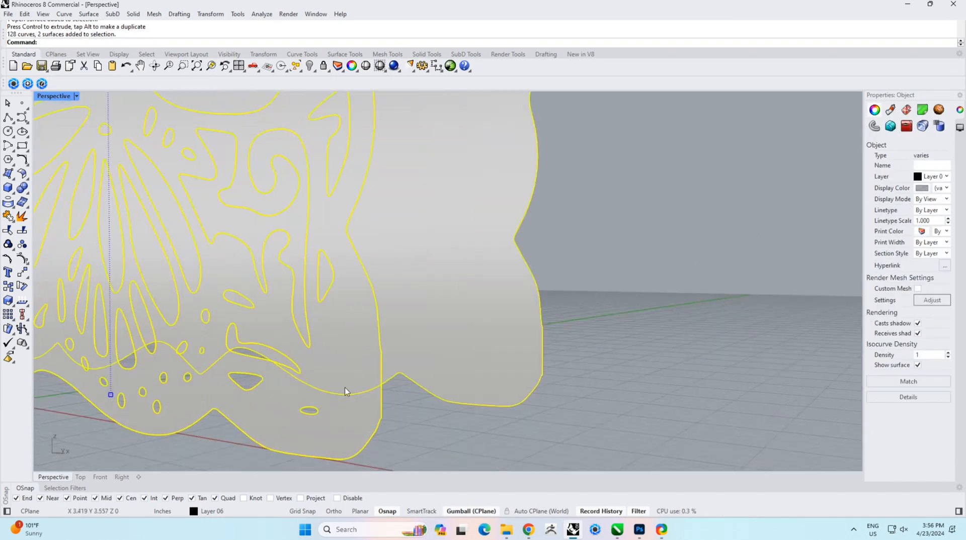
left_click(417, 369, "ctrl")
left_click(360, 428, "ctrl")
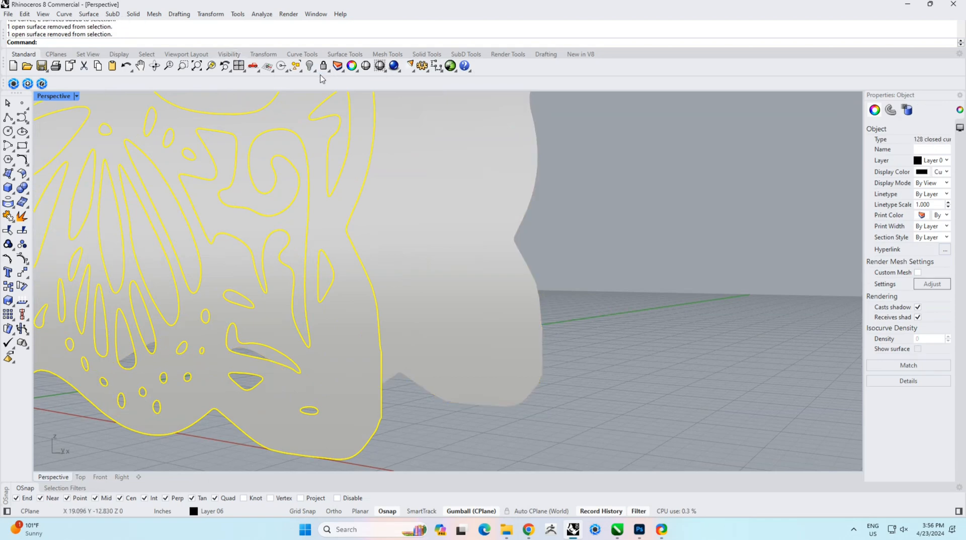
key("ctrl+h")
Step: Extrude the frame surface a small thickness with the gumball to give it depth
right_click_drag(688, 306, 342, 263)
scroll(244, 292, "up", 3)
scroll(157, 180, "up", 5)
left_click(182, 169)
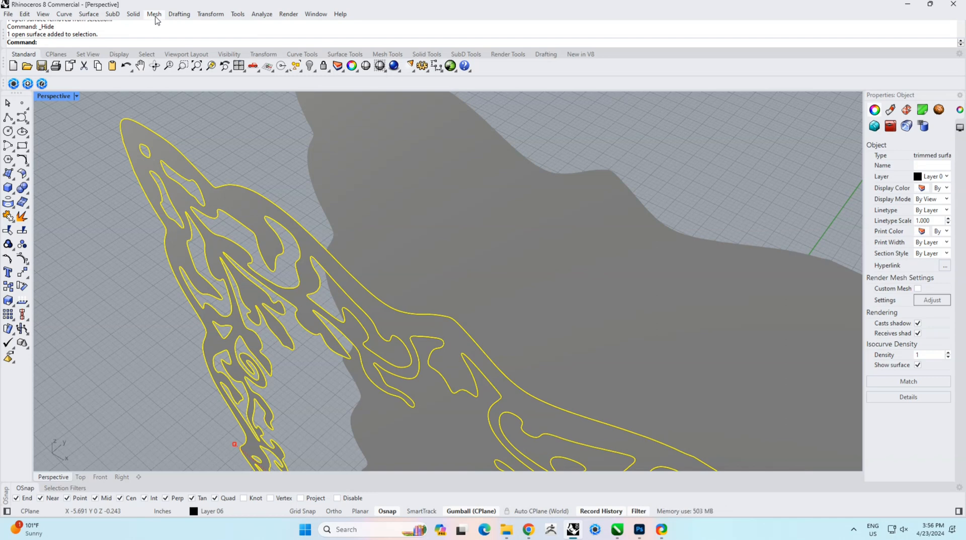
left_click(155, 16)
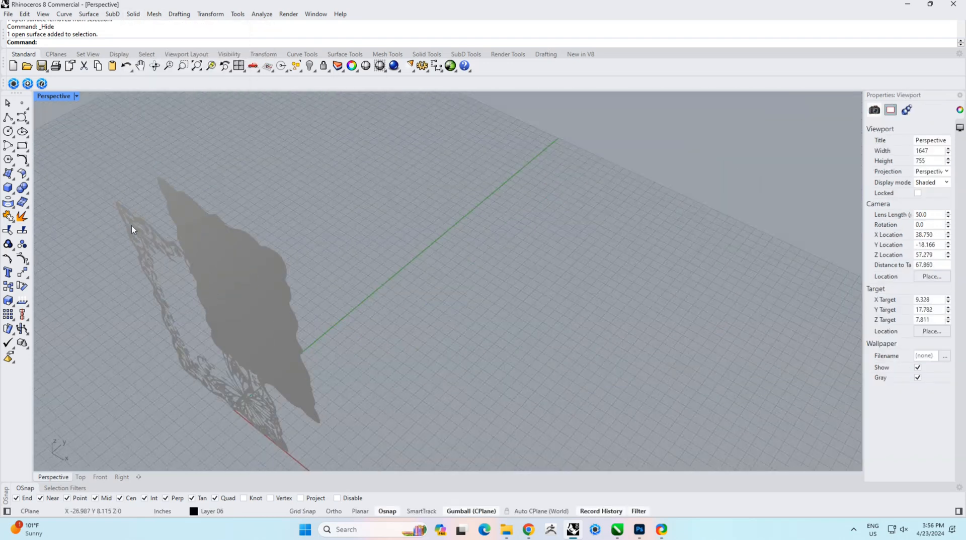
scroll(195, 406, "up", 2)
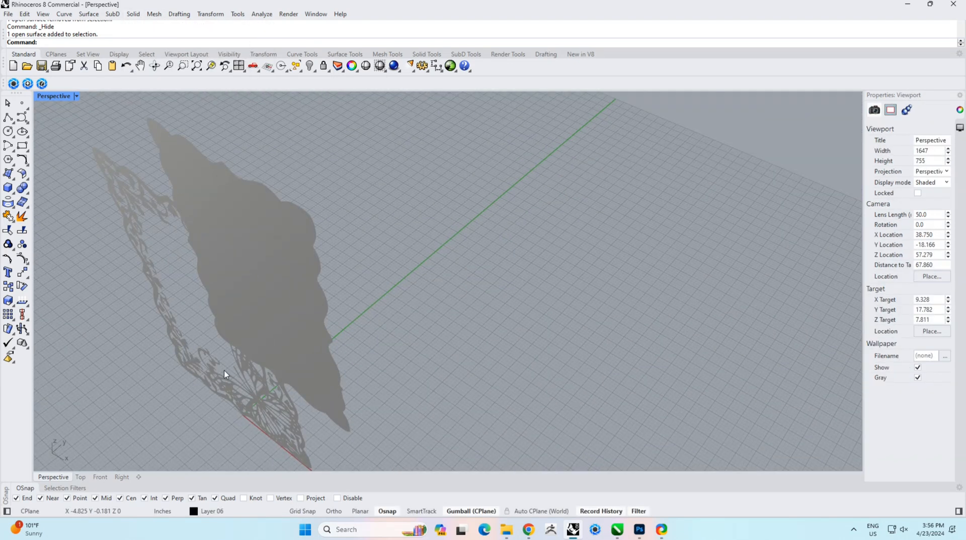
left_click(210, 391)
scroll(210, 391, "up", 2)
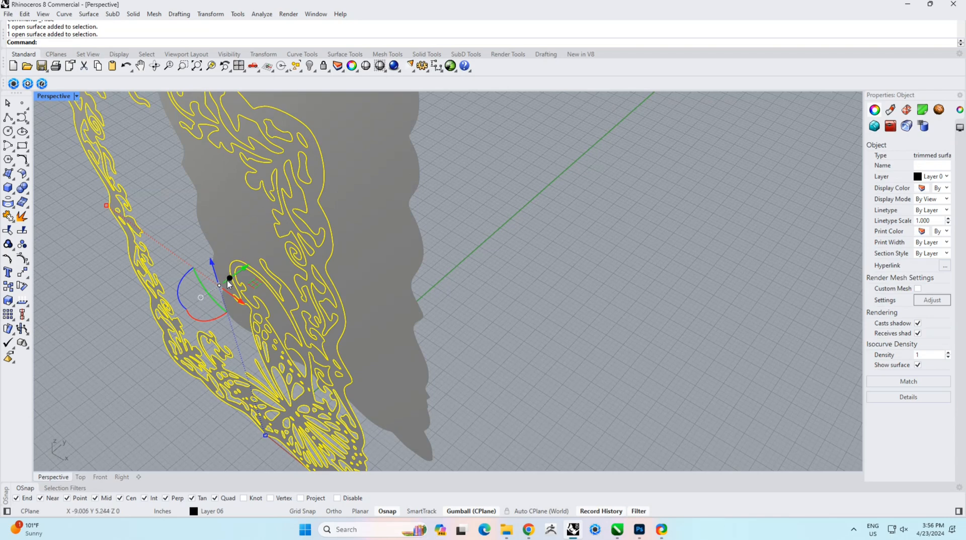
mouse_move(229, 282)
left_mouse_down()
mouse_move(246, 278)
mouse_move(230, 276)
left_mouse_up()
key("alt")
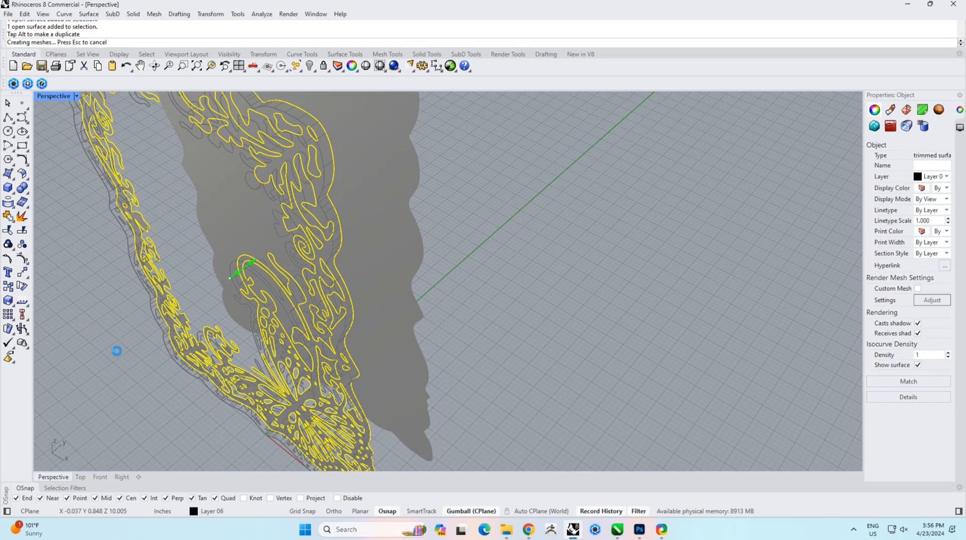
Step: Move the backing panel along its depth axis in the Top view so it sits closer behind the frame
left_click(119, 357)
scroll(538, 321, "up", 5)
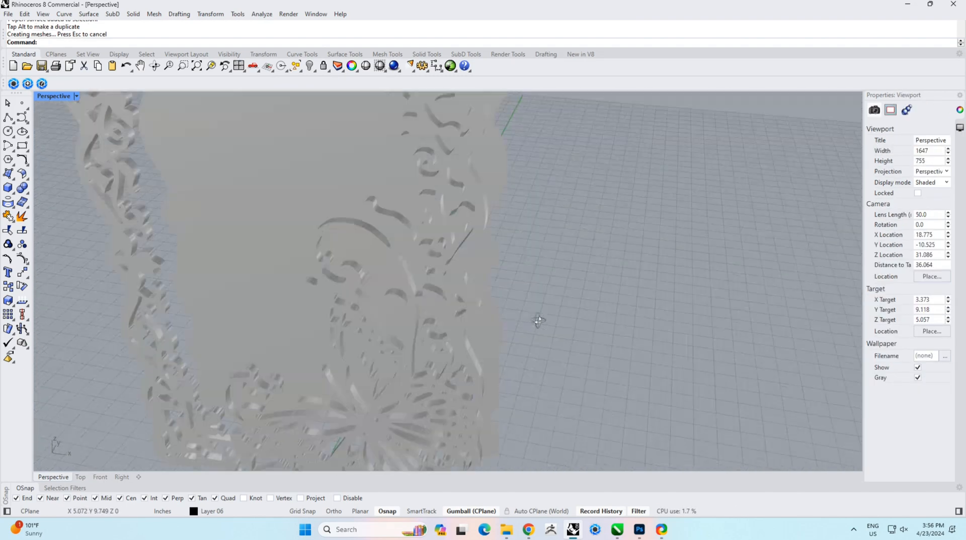
right_click_drag(538, 321, 311, 250)
left_click(311, 249)
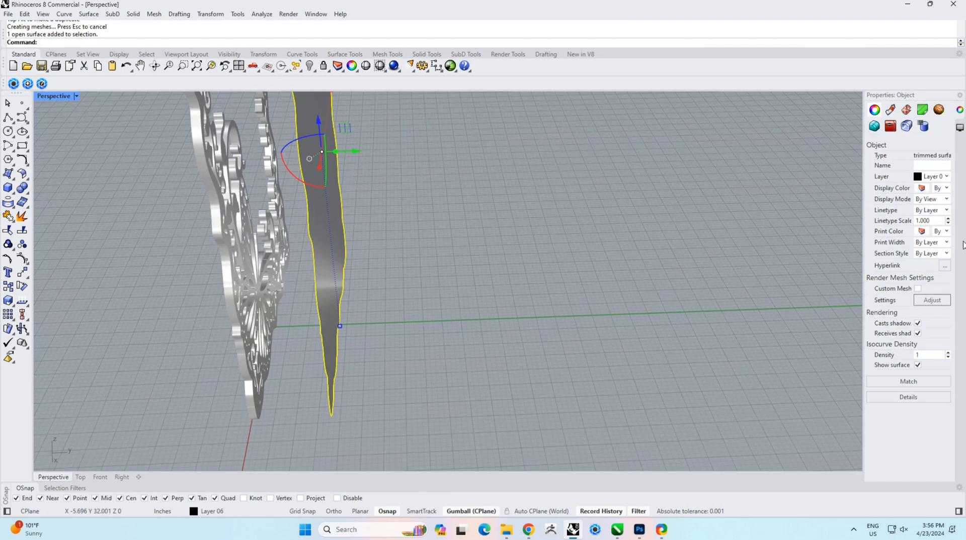
right_click_drag(503, 295, 384, 357)
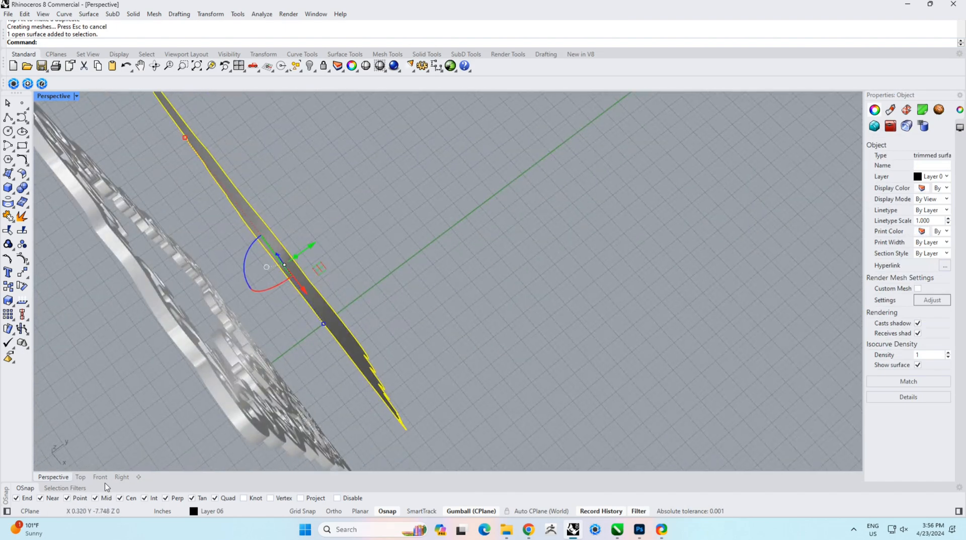
left_click(81, 476)
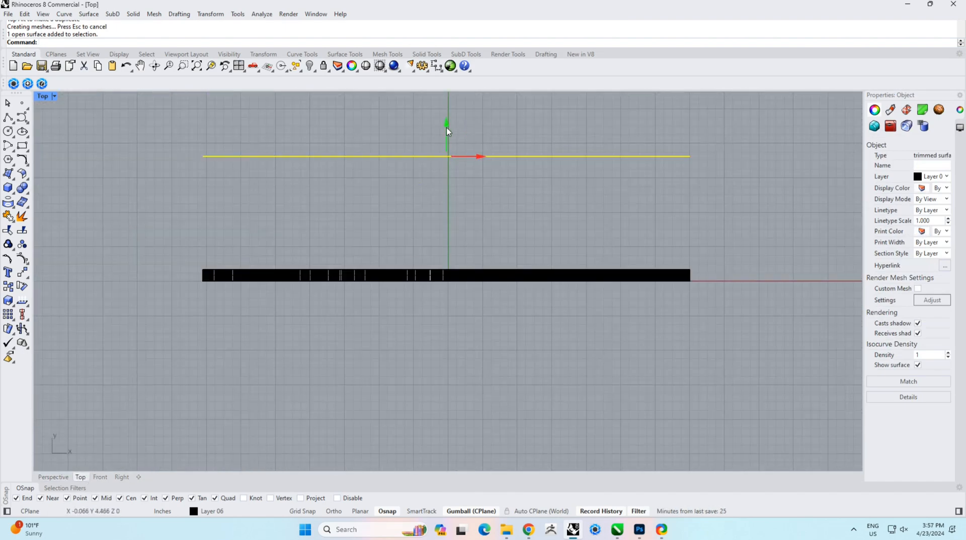
left_click_drag(447, 129, 466, 243)
key("Escape")
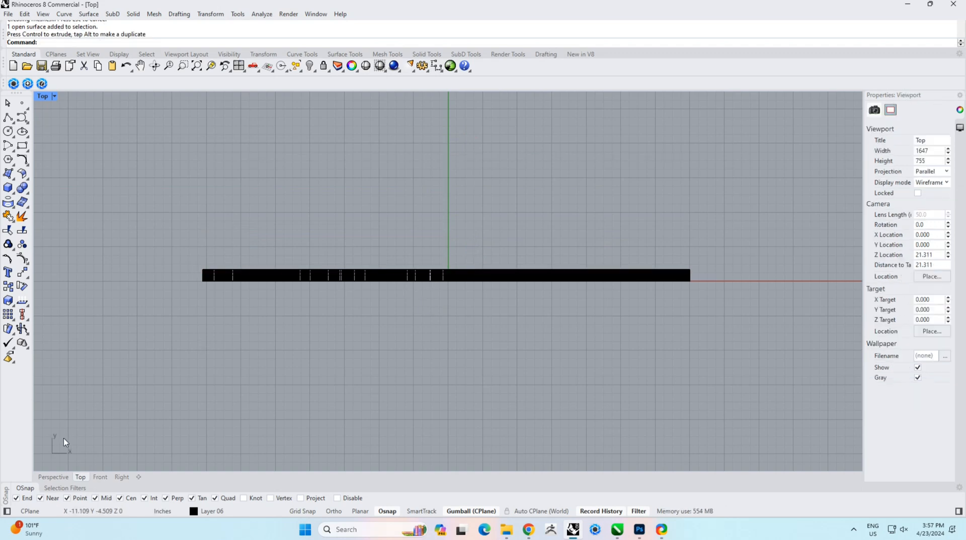
Step: Assign the backing panel to Layer 01 in the Perspective view
left_click(54, 477)
right_click_drag(323, 350, 431, 242)
left_click(336, 232)
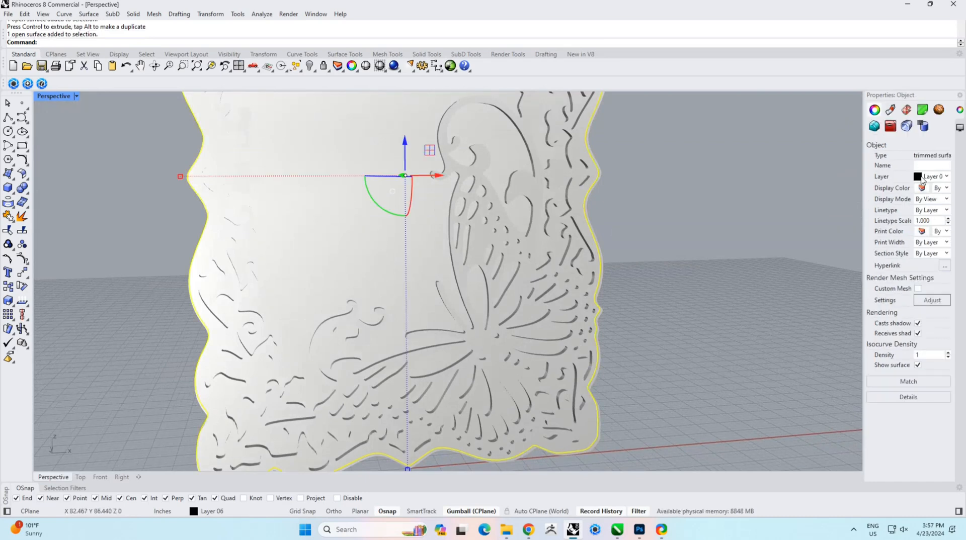
left_click(922, 179)
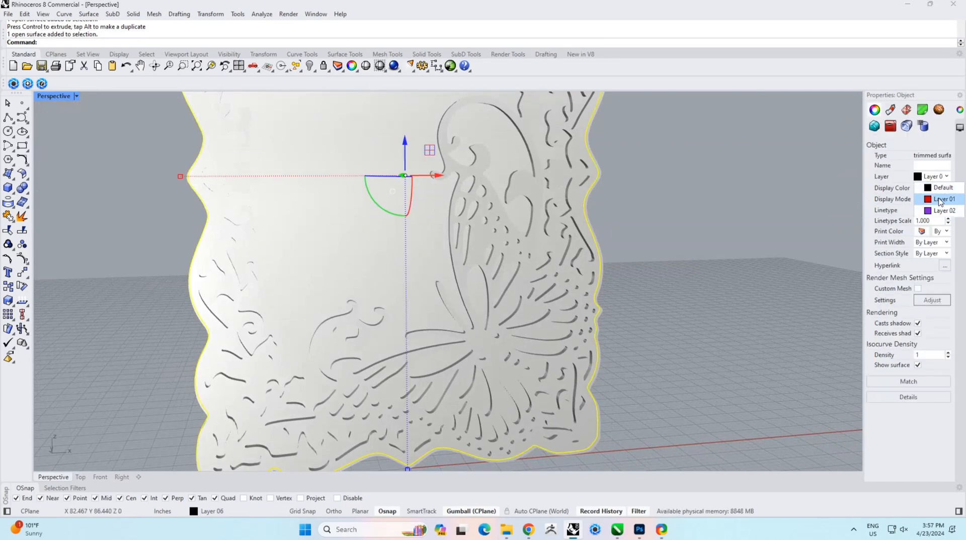
left_click(939, 200)
left_click(608, 289)
right_click_drag(723, 235, 610, 252)
Step: Run FilletEdge with a 1mm radius on all edges of the extruded frame
type("Fii")
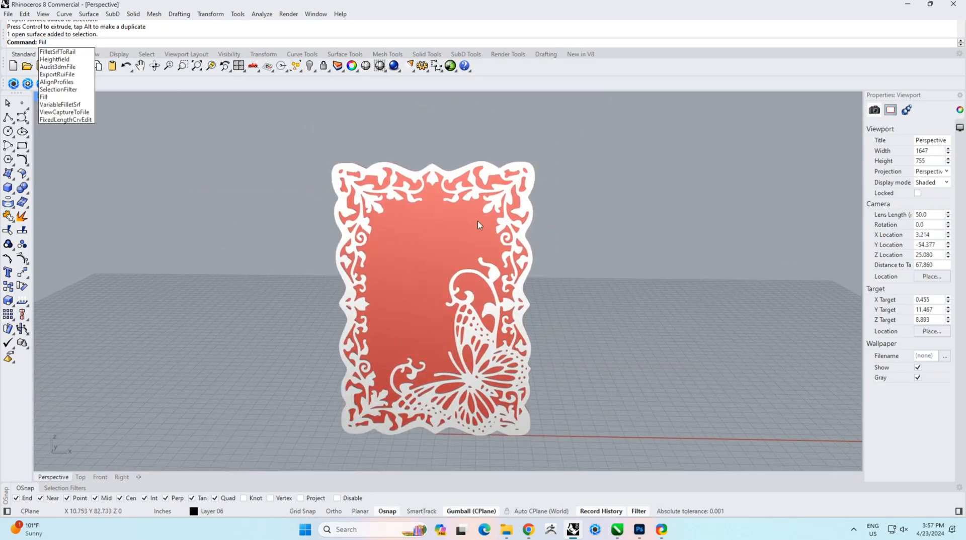
key("Escape")
type("Fil")
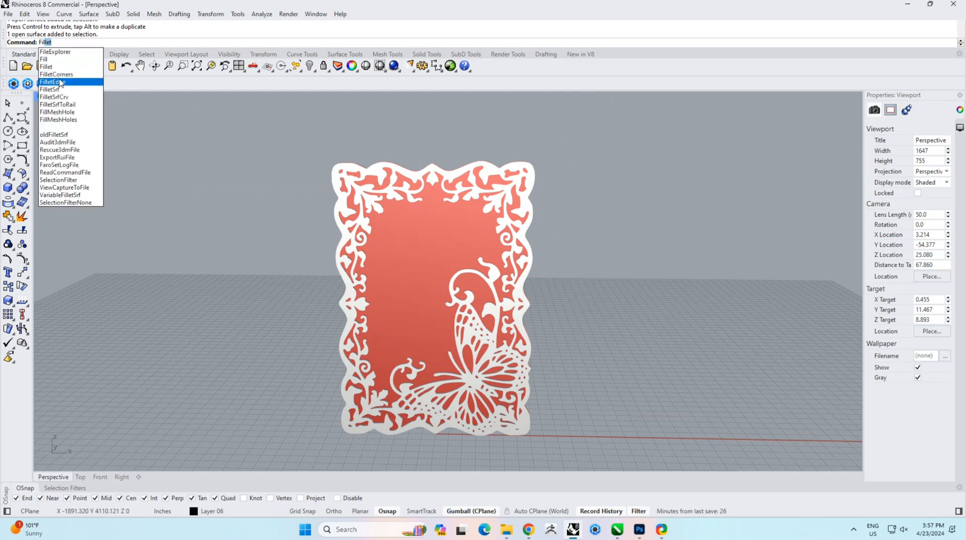
left_click(56, 81)
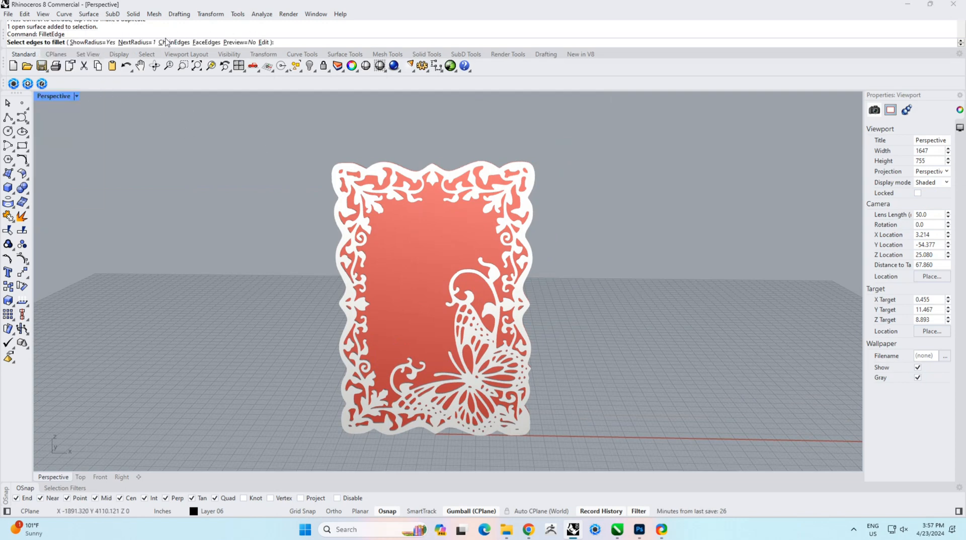
left_click(146, 42)
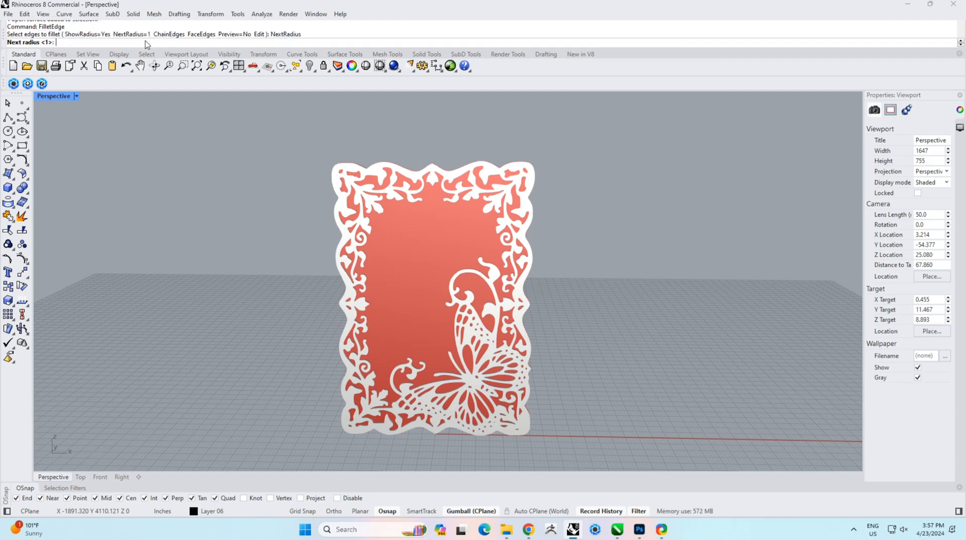
type("1mm")
key("Return")
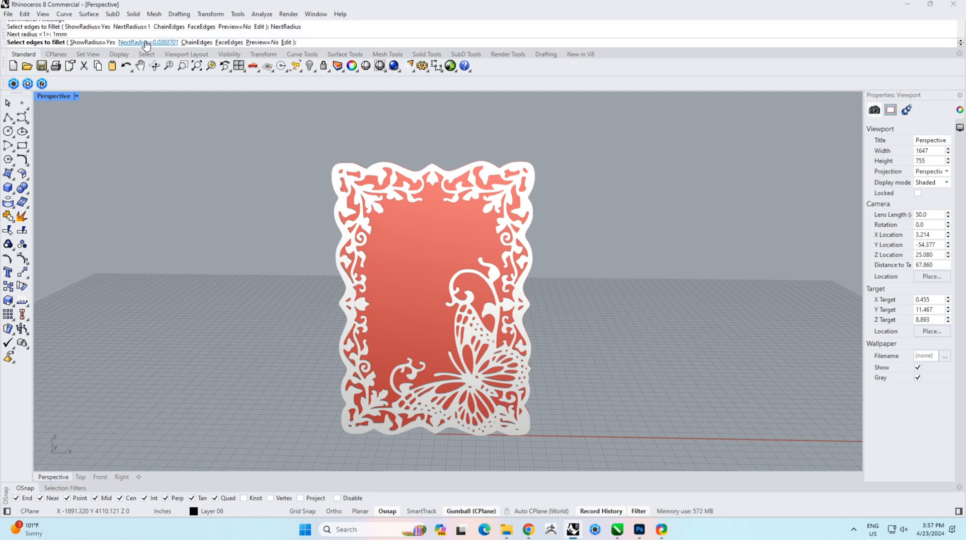
left_click_drag(319, 139, 669, 485)
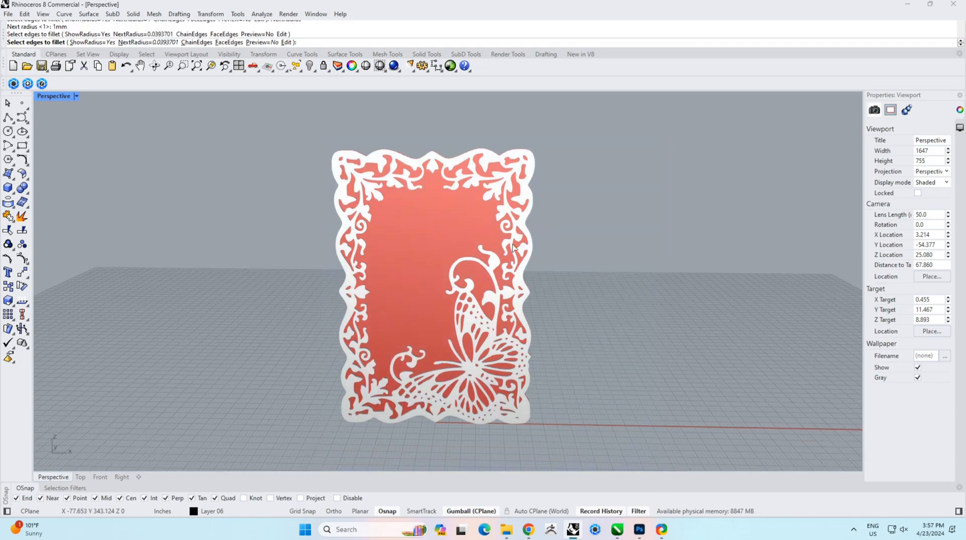
right_click_drag(503, 218, 514, 185)
scroll(515, 185, "up", 5)
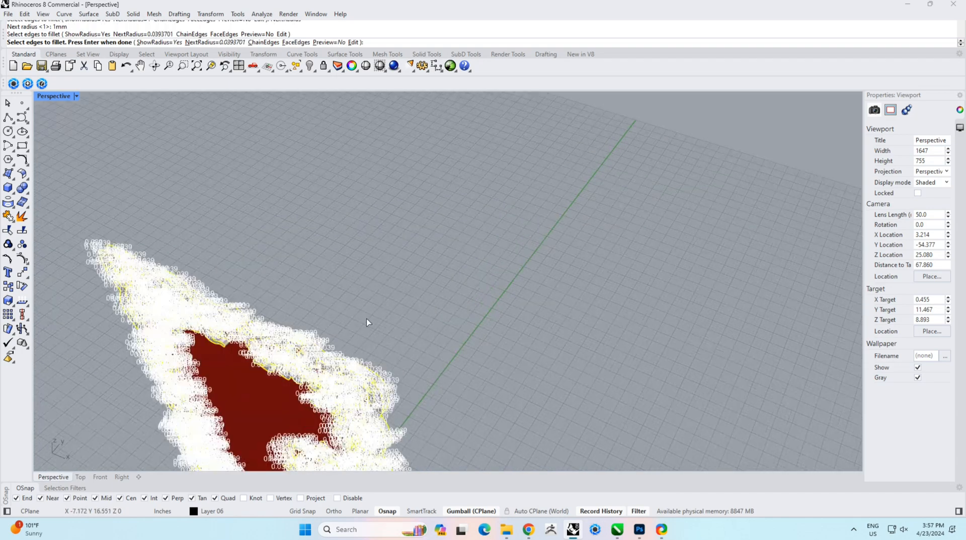
scroll(367, 323, "up", 2)
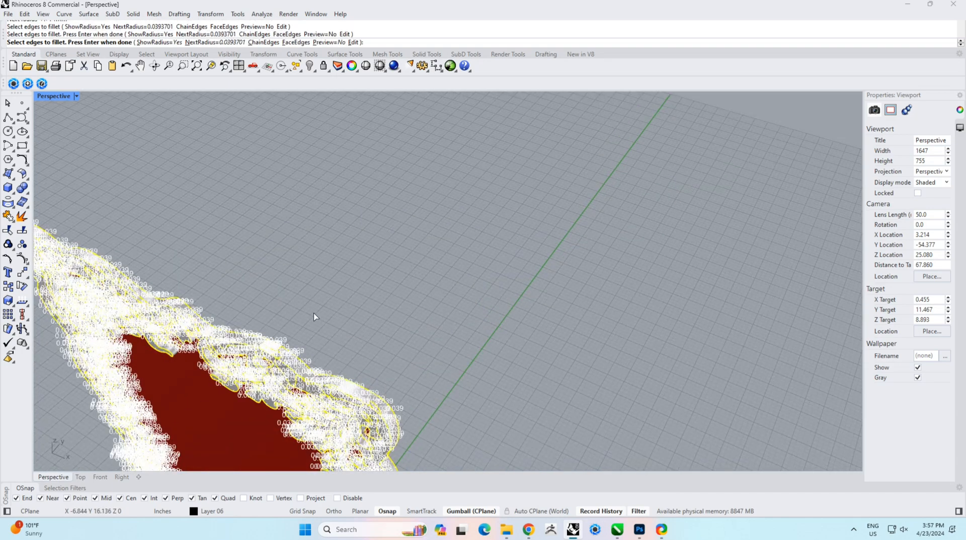
key("Return")
key("Return")
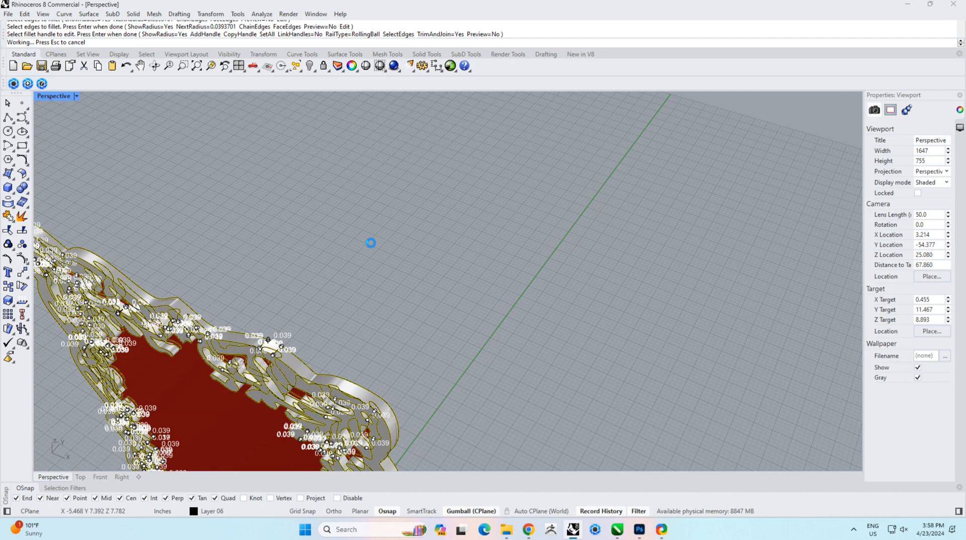
scroll(356, 334, "up", 6)
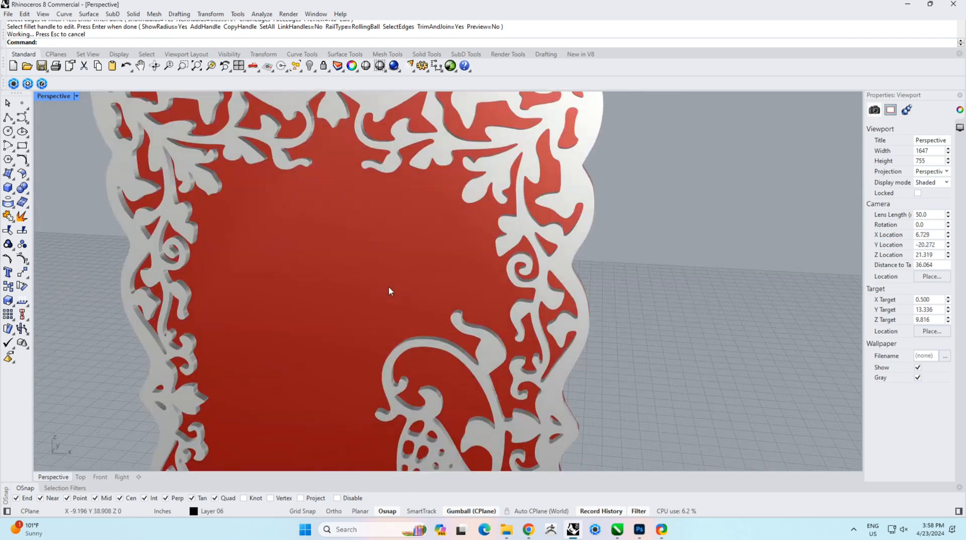
scroll(352, 255, "down", 5)
right_click_drag(351, 256, 565, 271)
scroll(383, 268, "up", 4)
scroll(537, 279, "down", 3)
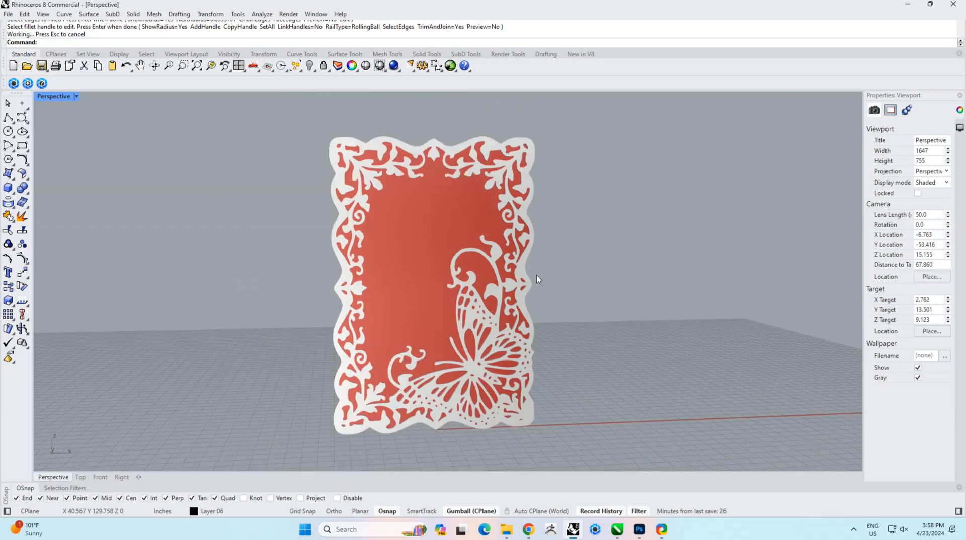